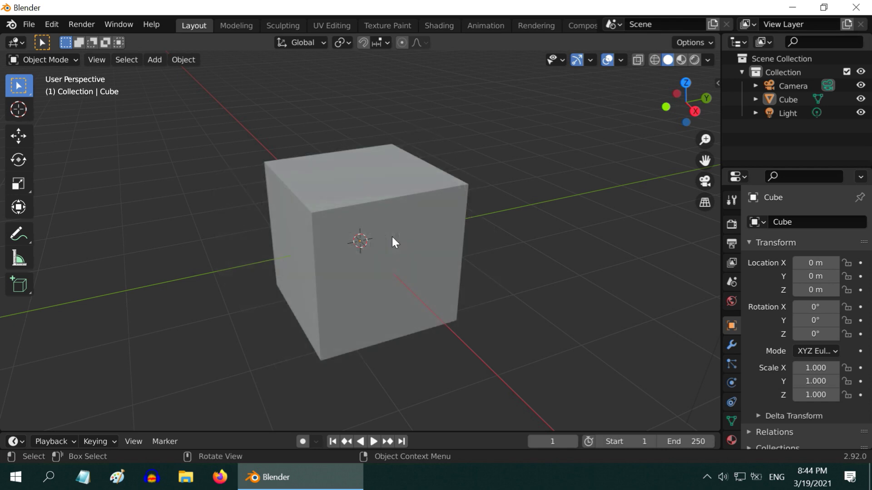
- Scale the cube to 1.5 along X and 2.5 along Y to make a rectangular box
scroll(391, 239, "down", 3)
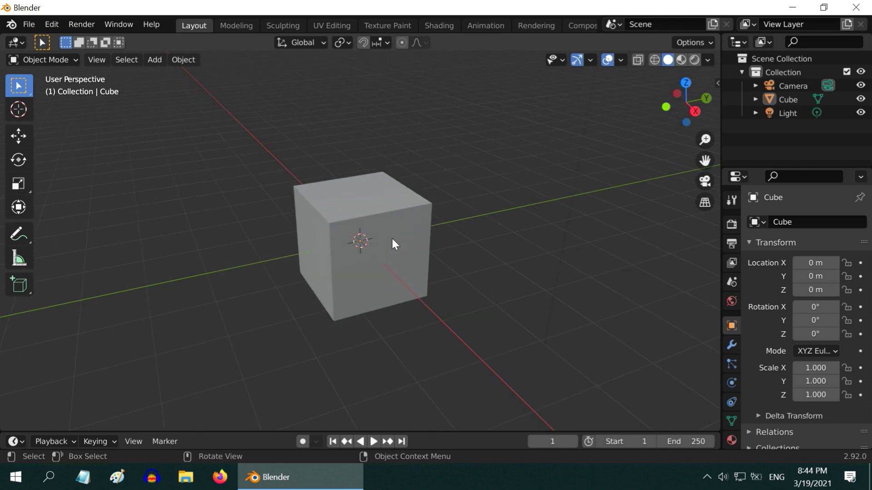
middle_click_drag(391, 239, 388, 254)
left_click(421, 253)
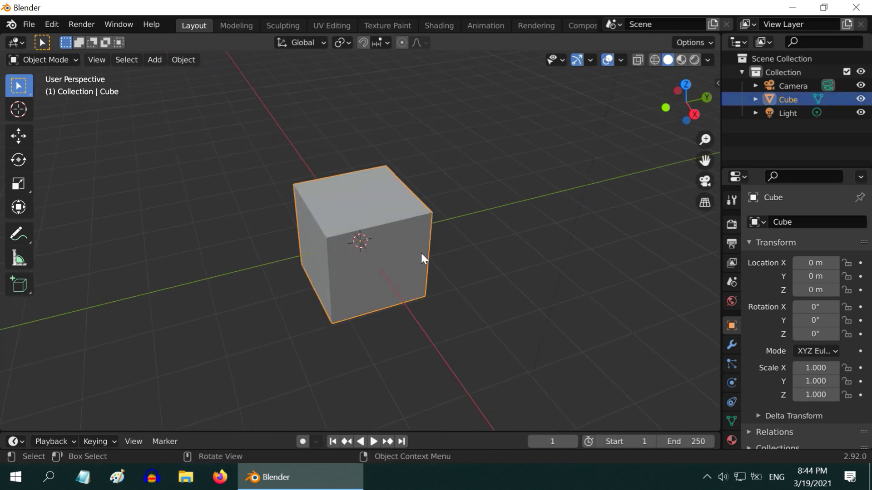
left_click(820, 368)
type("1.5")
key("Return")
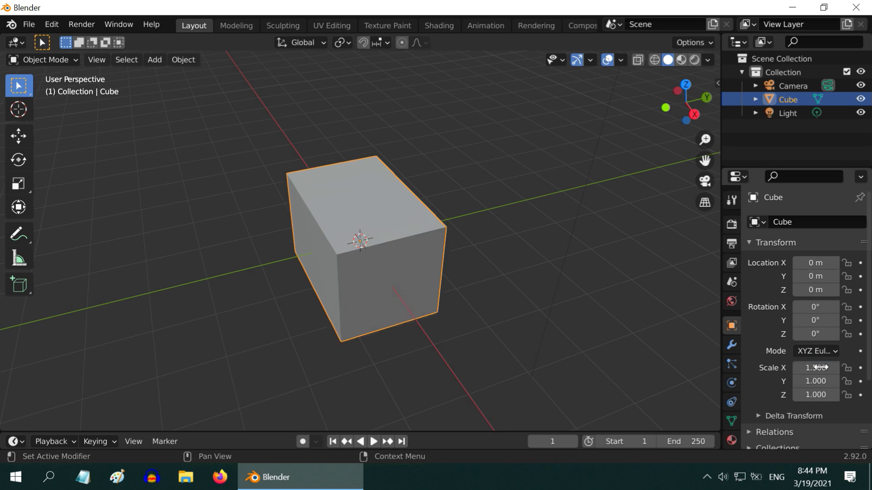
left_click(818, 386)
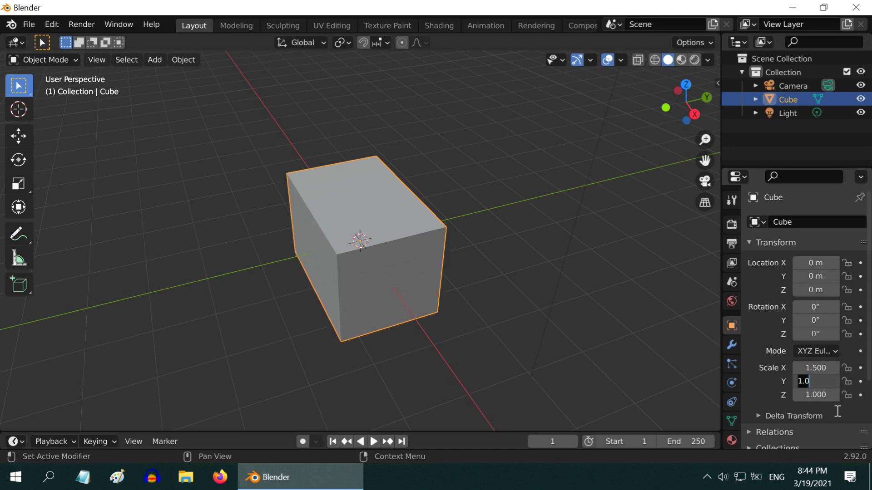
type("2.5")
key("Return")
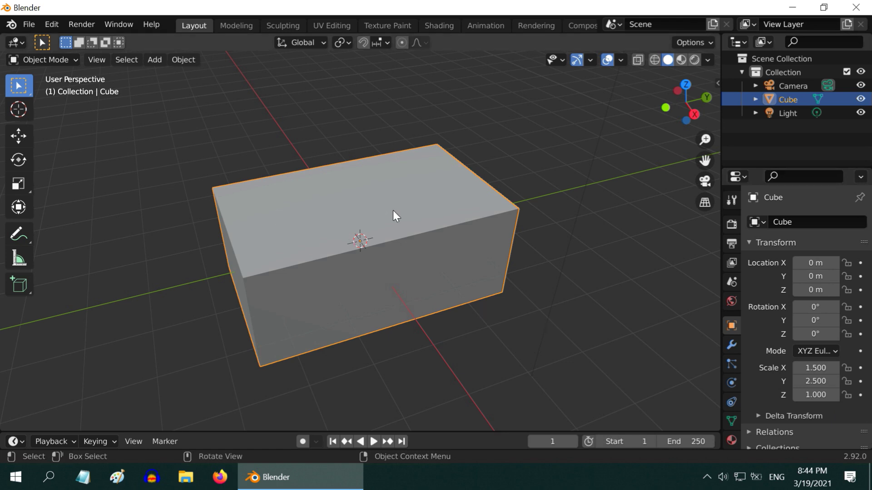
- Add a text object and raise it above the box's top face, to a Z location of about 1.55 m
middle_click_drag(362, 217, 363, 230)
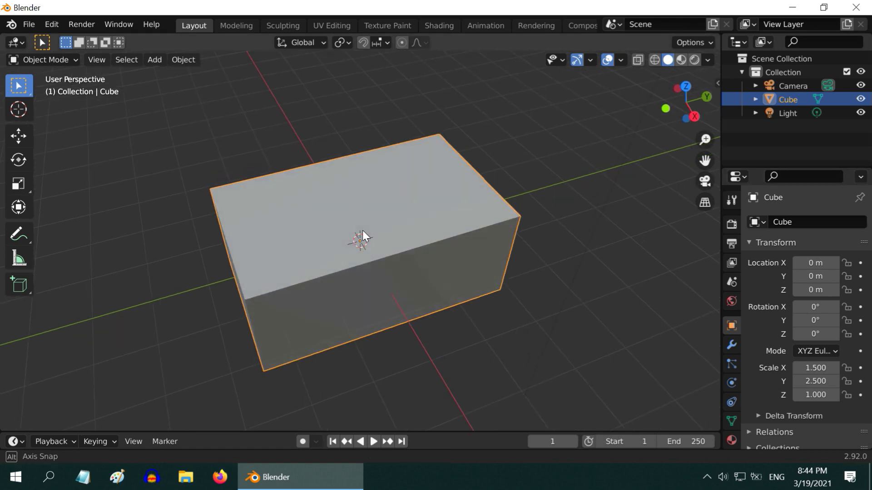
left_click(155, 61)
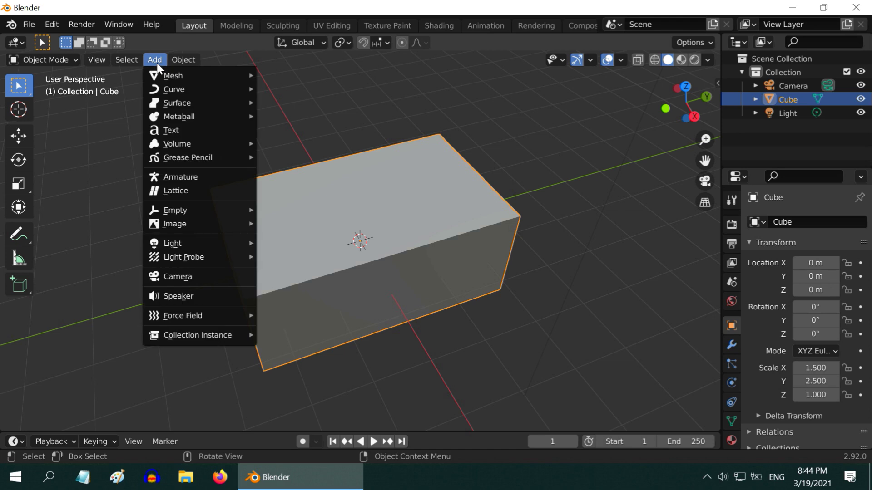
left_click(171, 130)
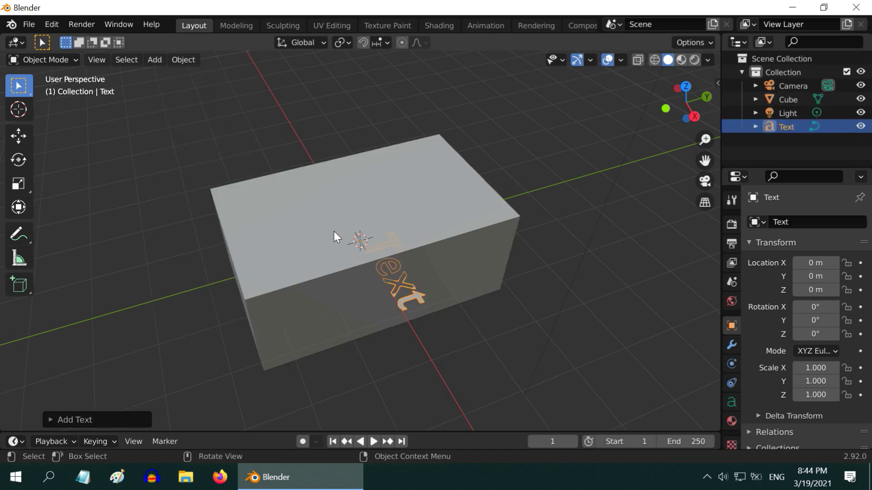
left_click(24, 140)
left_click_drag(361, 203, 357, 135)
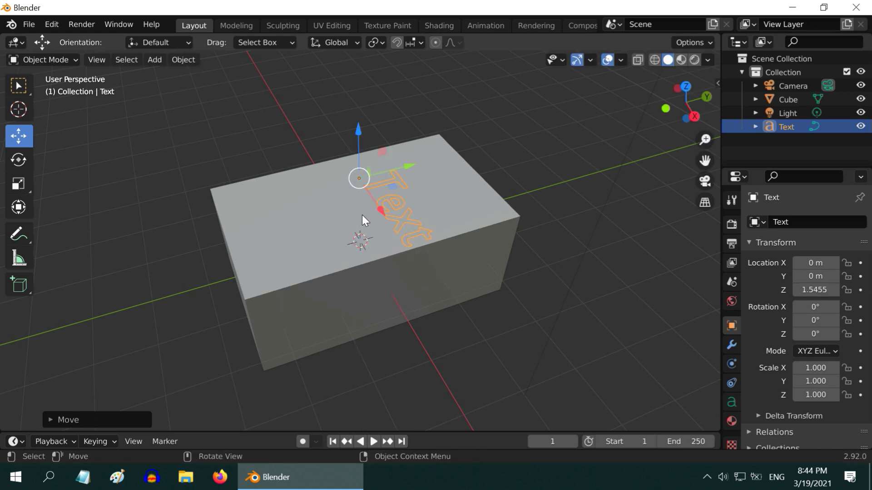
left_click(19, 86)
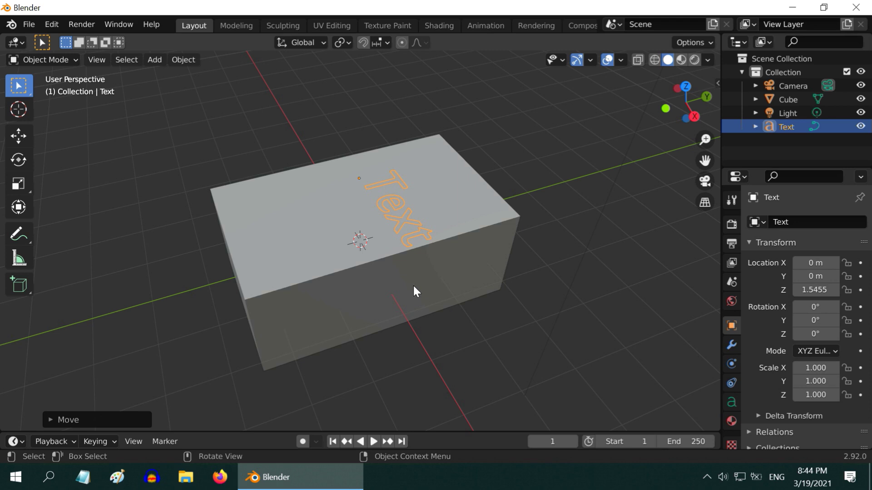
- Rotate the text object 90° about the Z axis
left_click(813, 335)
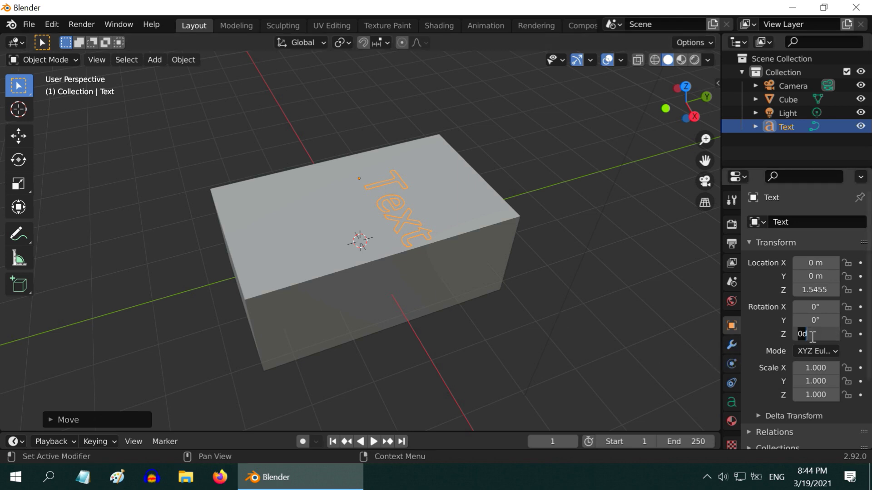
type("90")
key("Return")
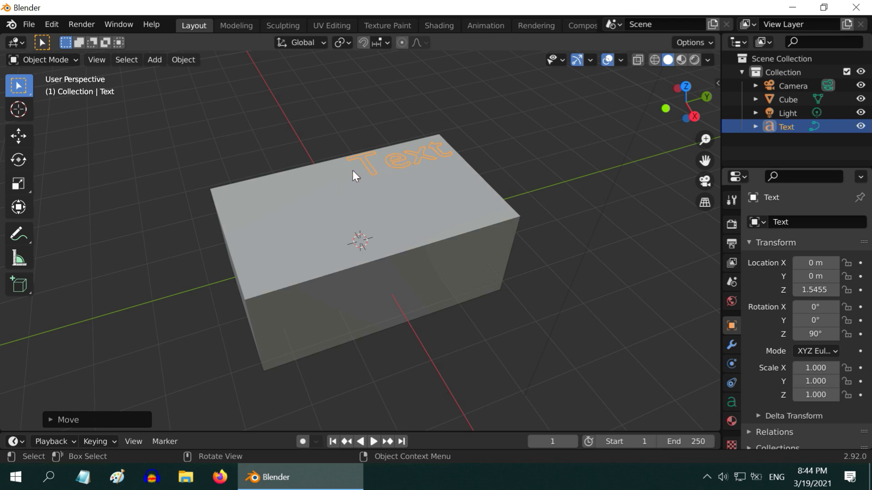
- Set the text's paragraph alignment to Center both horizontally and vertically
left_click(731, 402)
scroll(811, 320, "down", 5)
scroll(811, 319, "down", 1)
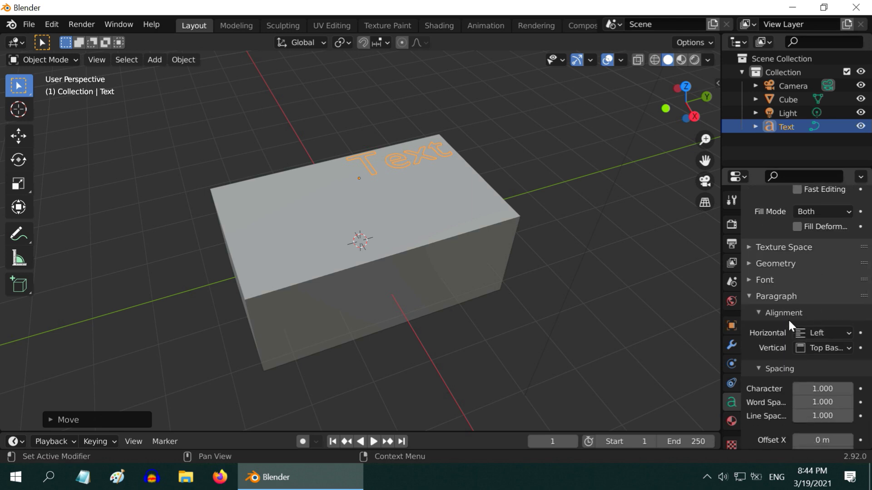
left_click(821, 332)
left_click(789, 363)
left_click(821, 348)
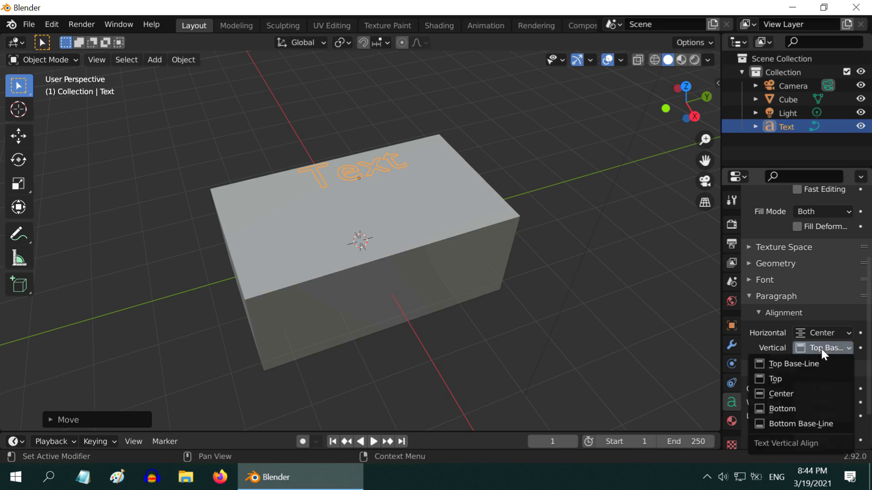
left_click(793, 392)
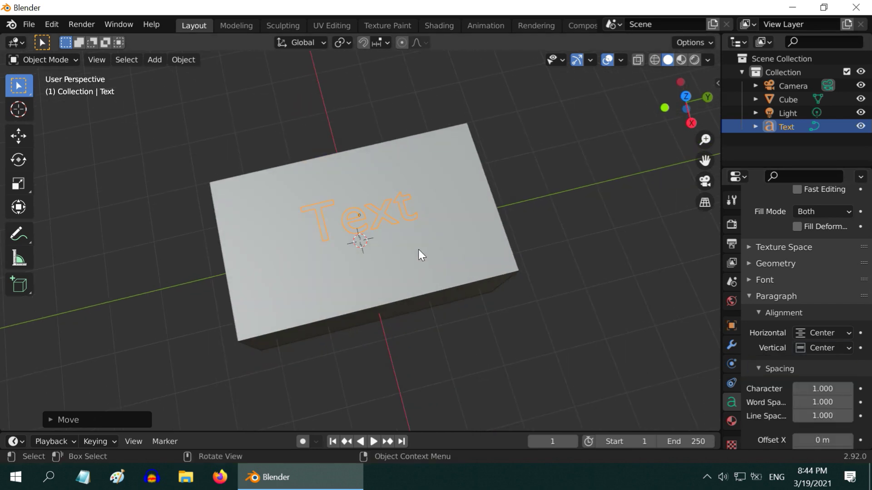
- Replace the default text with "5 minutes" and "blender" on two lines, and return to Object Mode
middle_click_drag(418, 250, 418, 245)
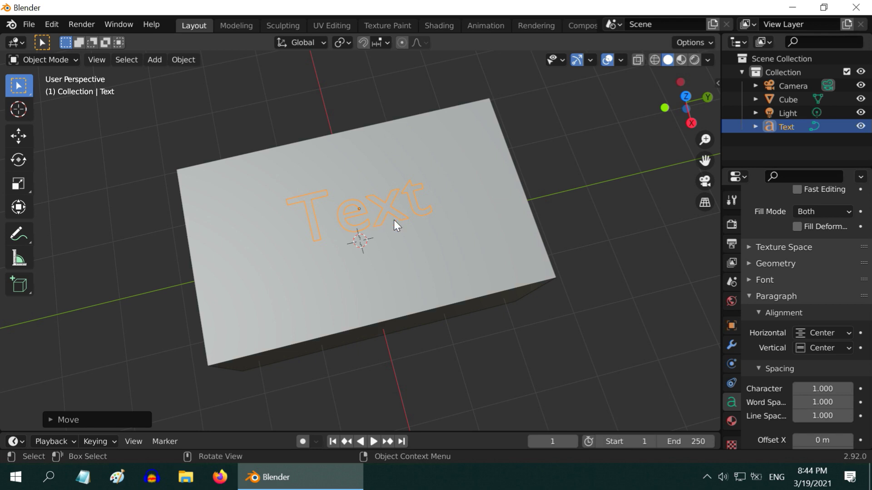
left_click(48, 59)
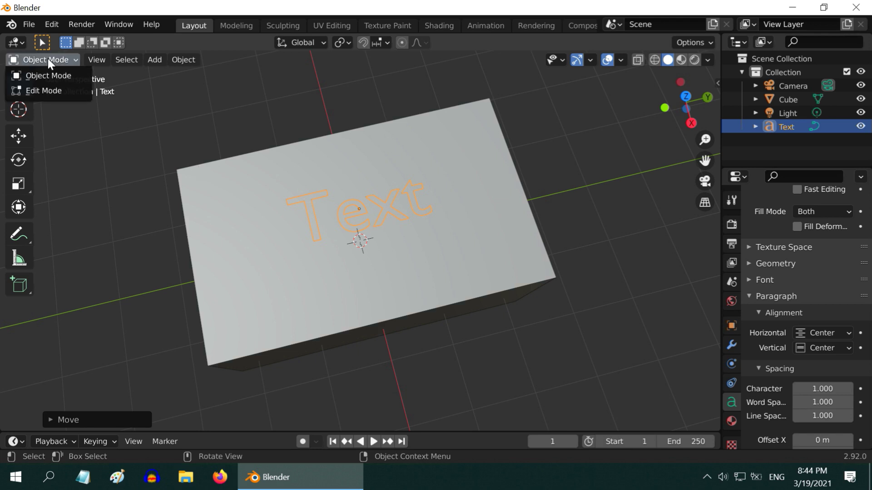
left_click(46, 89)
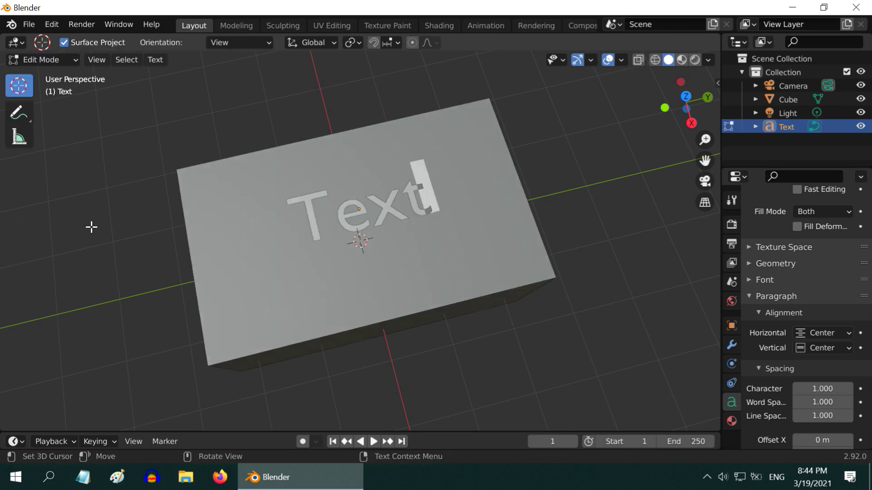
key("BackSpace")
key("BackSpace")
key("BackSpace")
key("BackSpace")
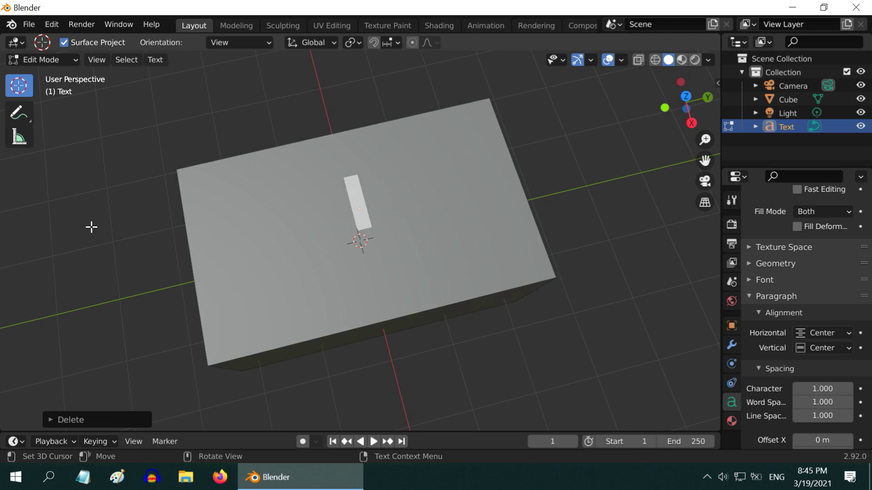
type("5 minute")
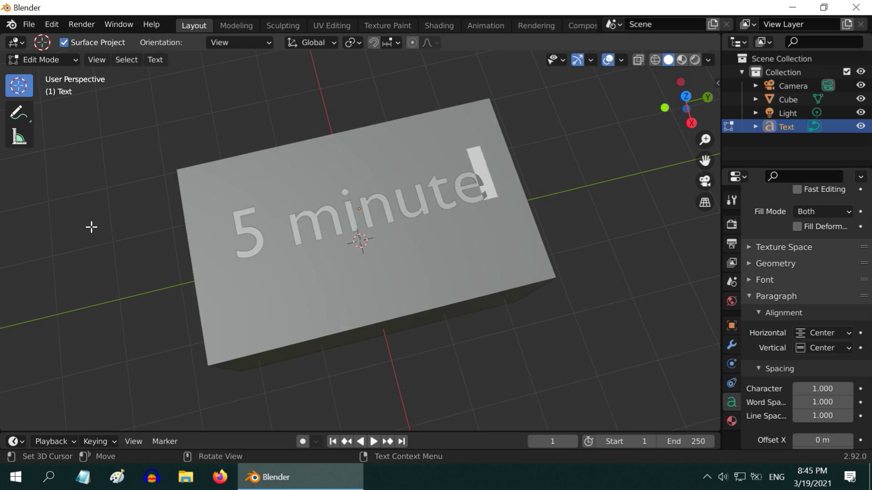
type("s")
key("Return")
type("blende")
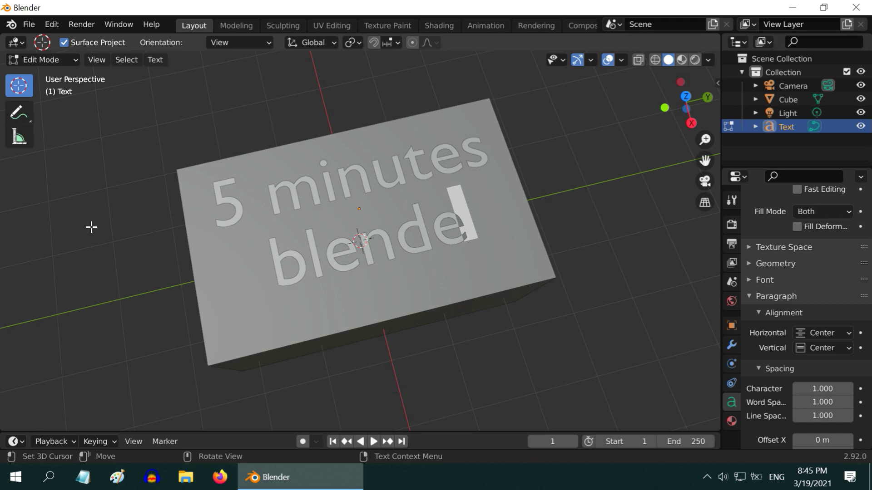
type("r")
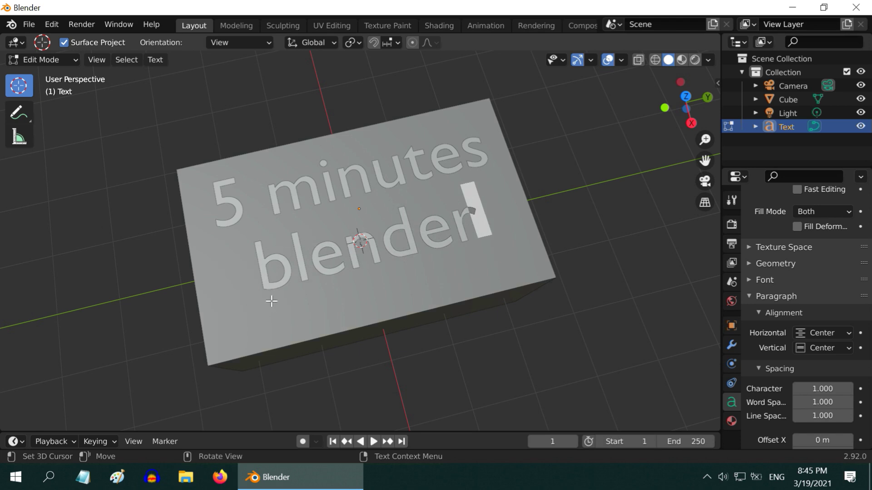
left_click(53, 61)
left_click(57, 73)
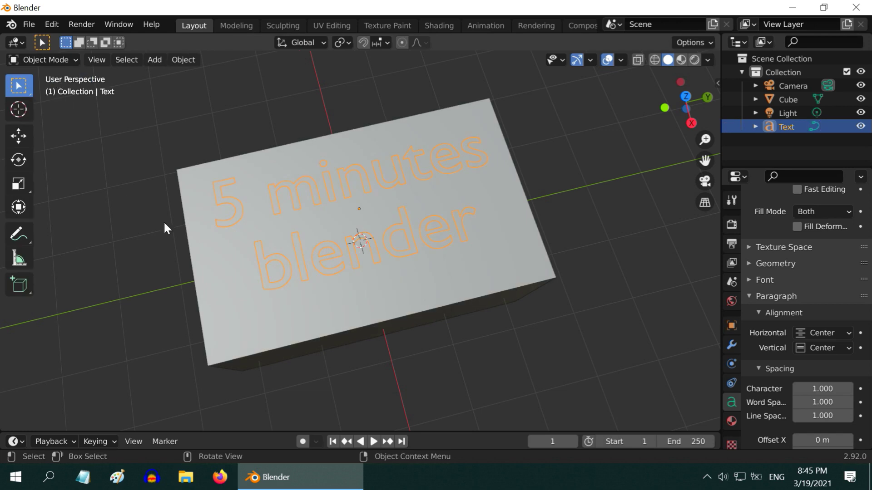
- Convert the text object to a mesh
middle_click_drag(399, 255, 399, 209)
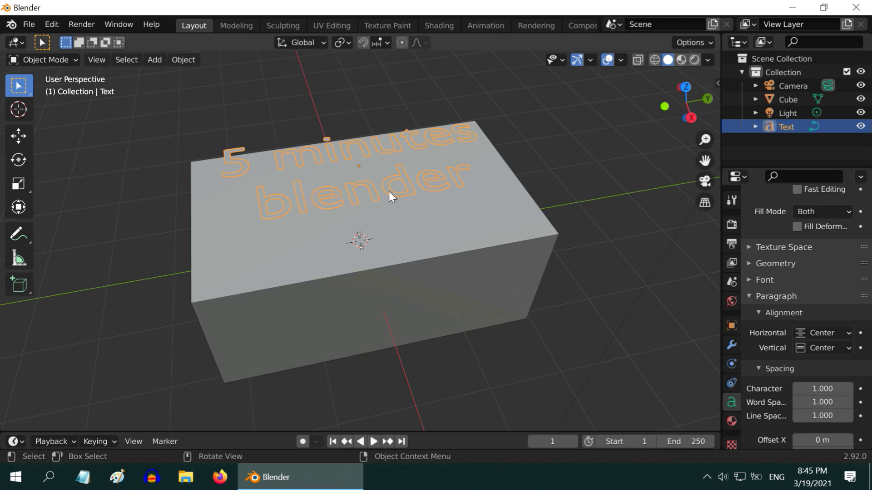
left_click(187, 60)
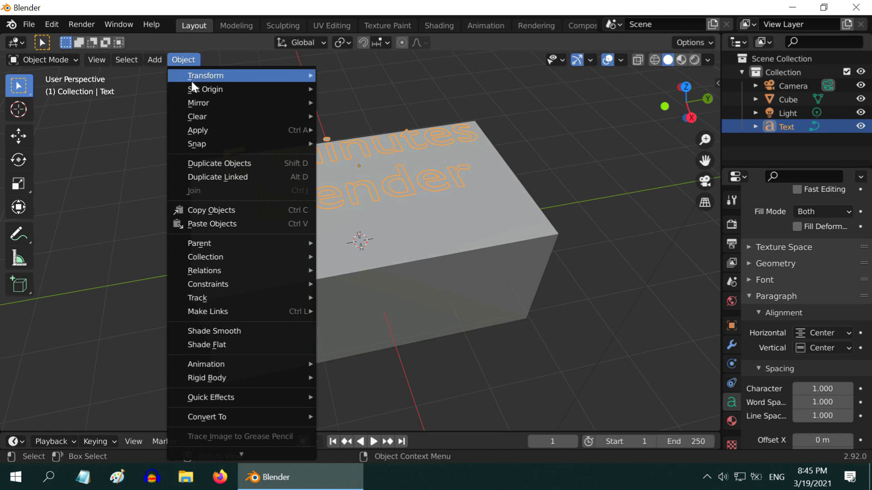
mouse_move(241, 416)
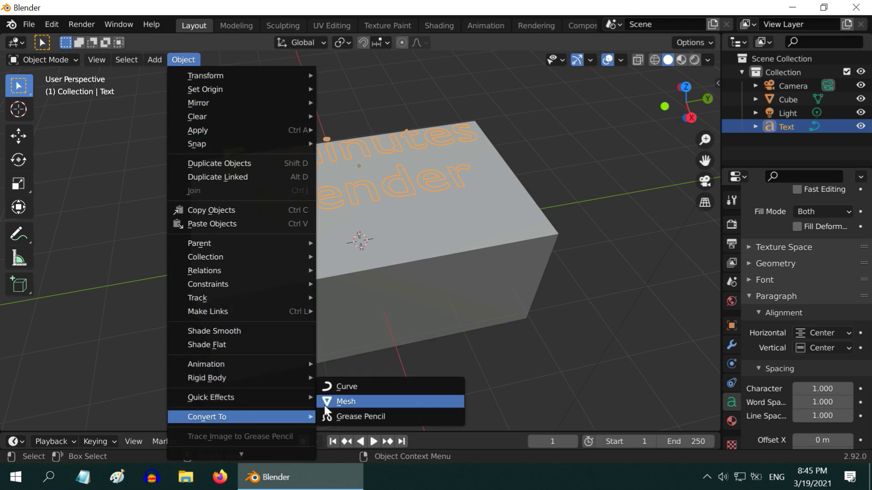
left_click(344, 400)
- Switch the viewport to wireframe shading and examine the topology of the text mesh
middle_click_drag(399, 252, 404, 260)
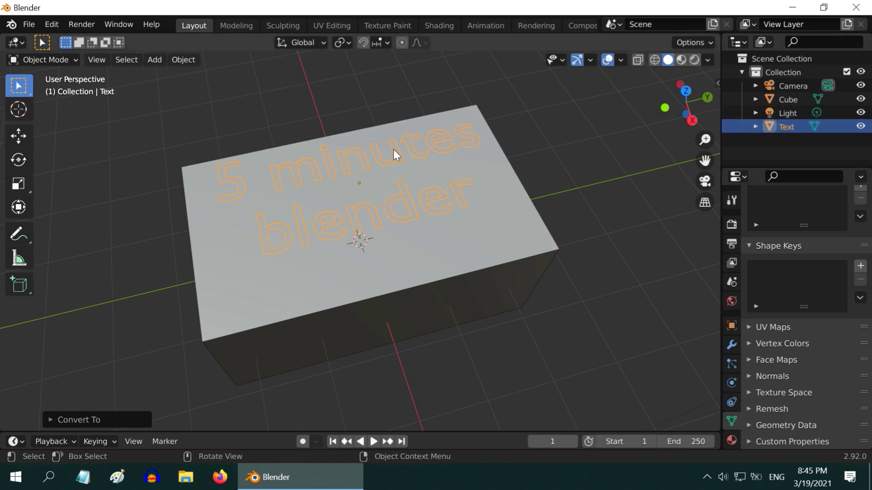
middle_click_drag(354, 236, 343, 268)
scroll(344, 268, "up", 2)
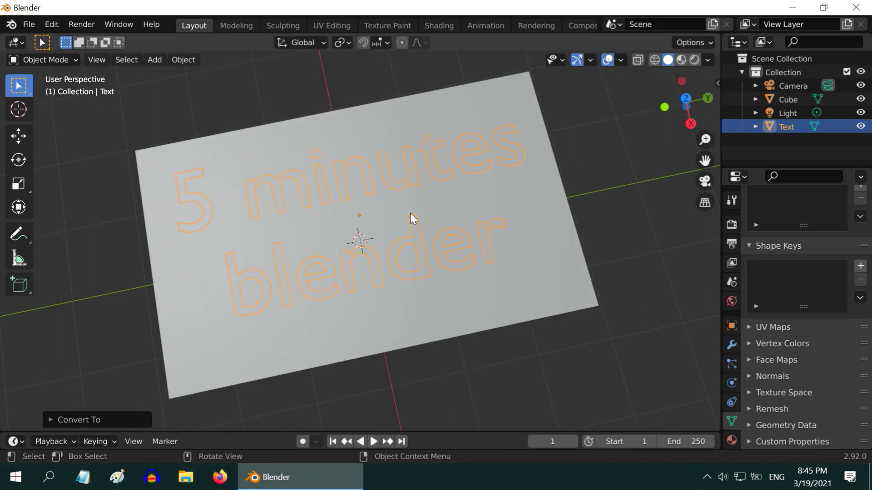
left_click(654, 61)
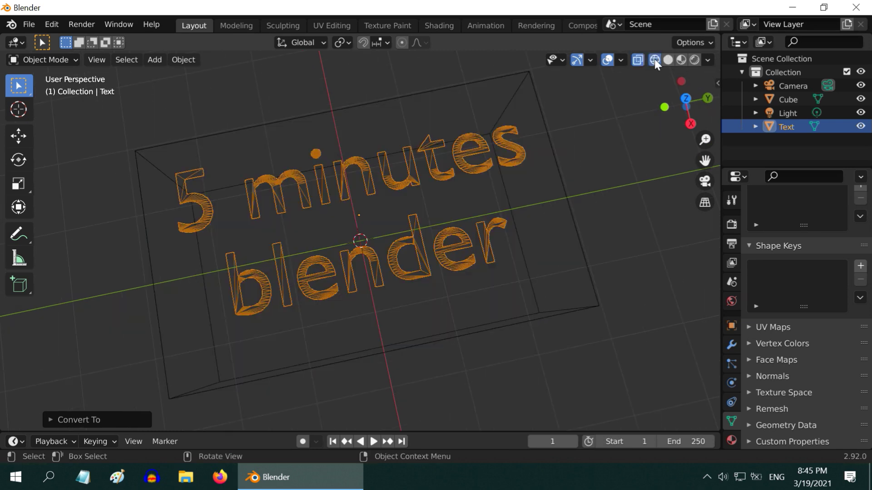
scroll(307, 189, "up", 3)
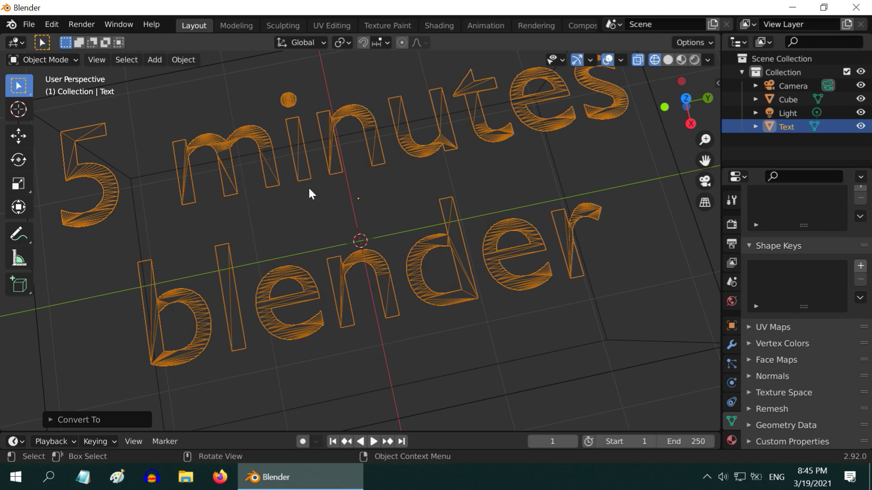
scroll(504, 186, "down", 2)
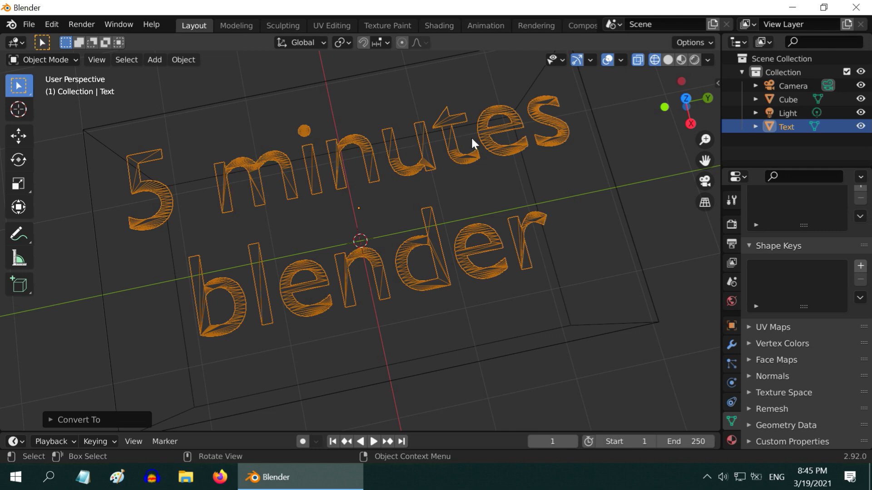
- Add a Decimate modifier to the text mesh and set it to Planar mode
left_click(731, 345)
left_click(770, 221)
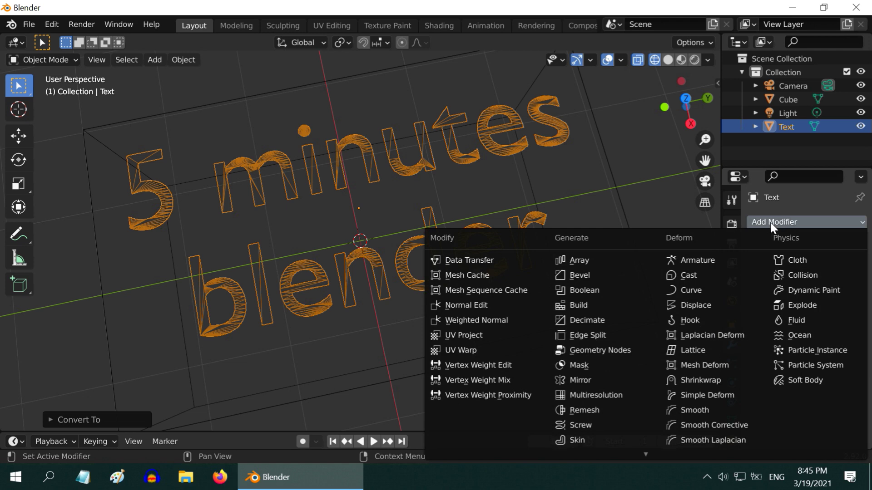
left_click(605, 321)
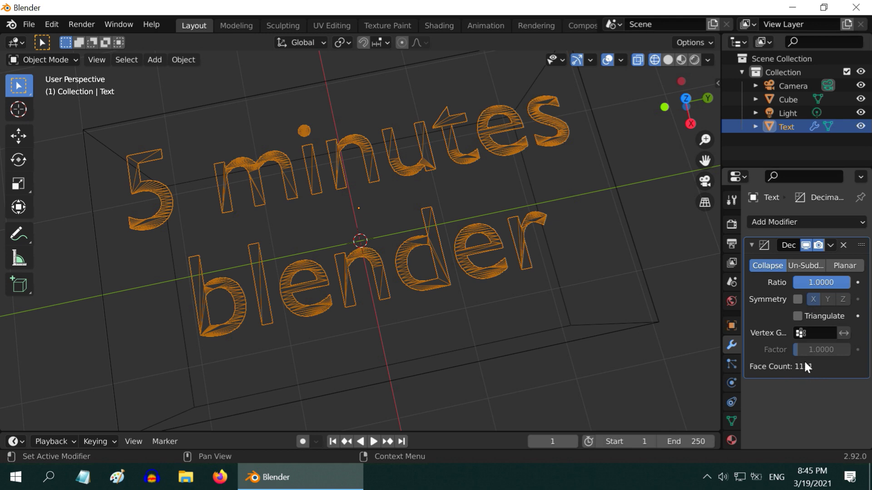
left_click(836, 266)
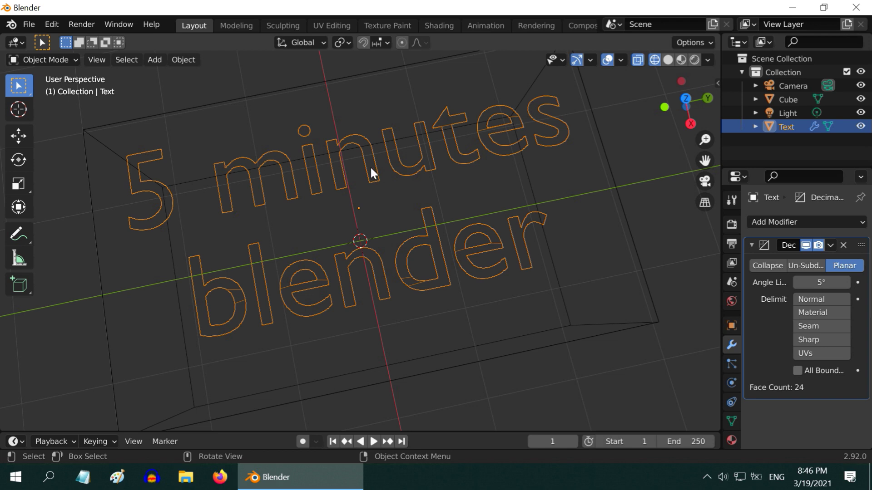
- Apply the Decimate modifier to the text mesh
left_click(61, 60)
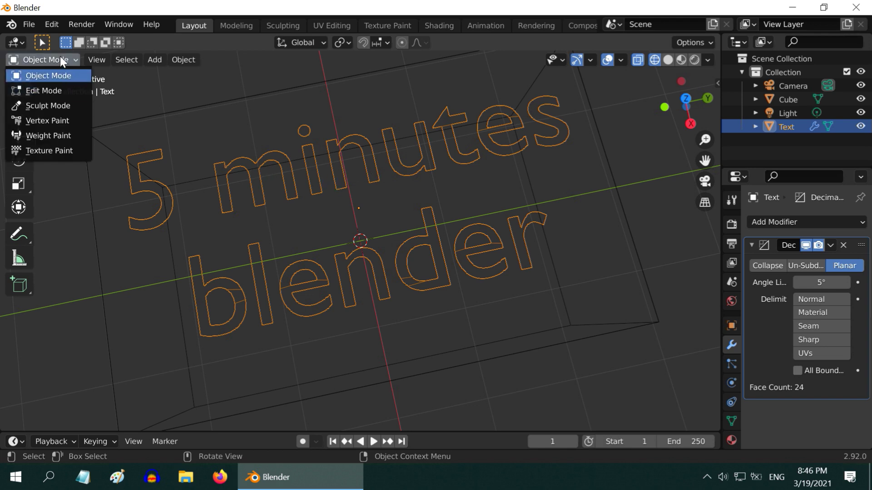
left_click(60, 56)
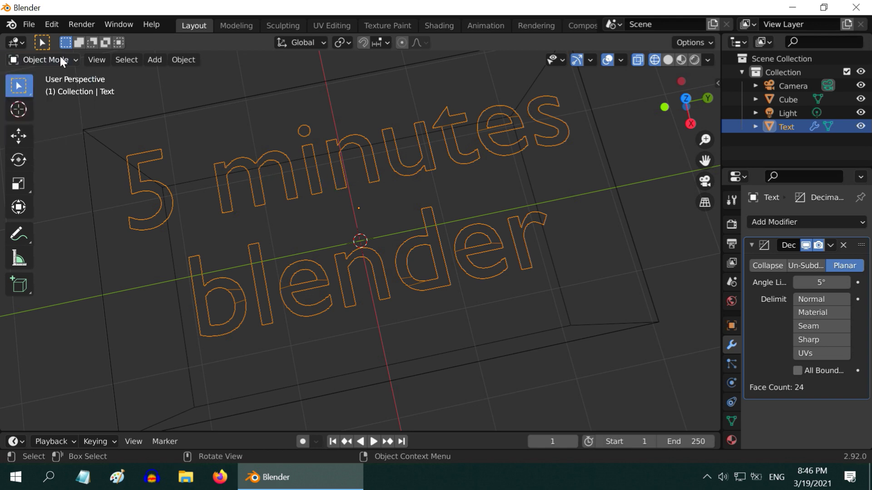
left_click(829, 247)
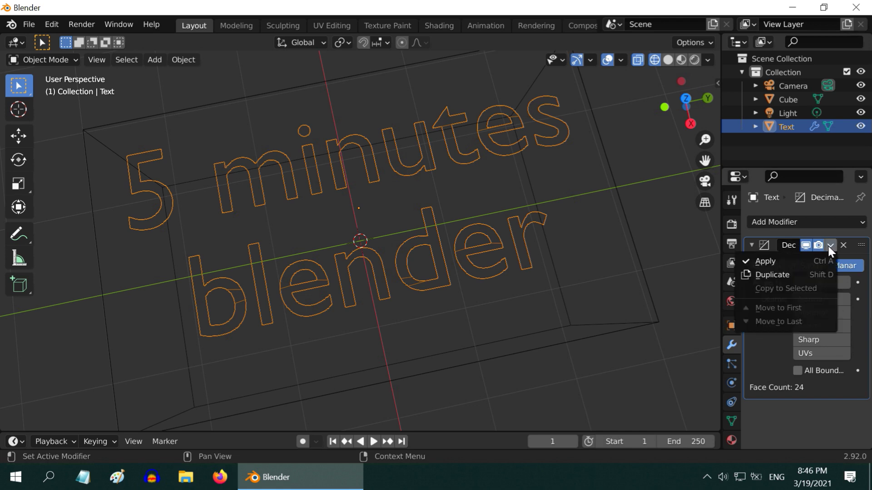
left_click(772, 262)
- In Edit Mode, select all of the text mesh and merge its vertices by distance with a merge distance of 0.01 m
left_click(55, 60)
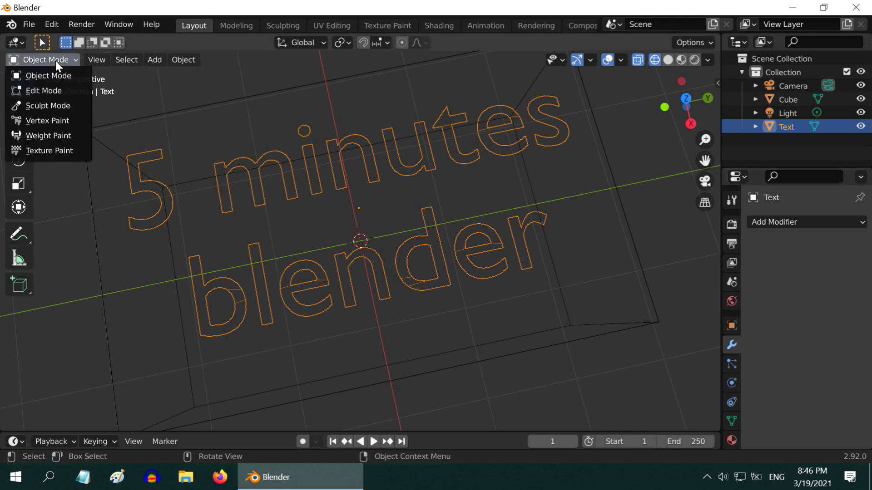
left_click(53, 94)
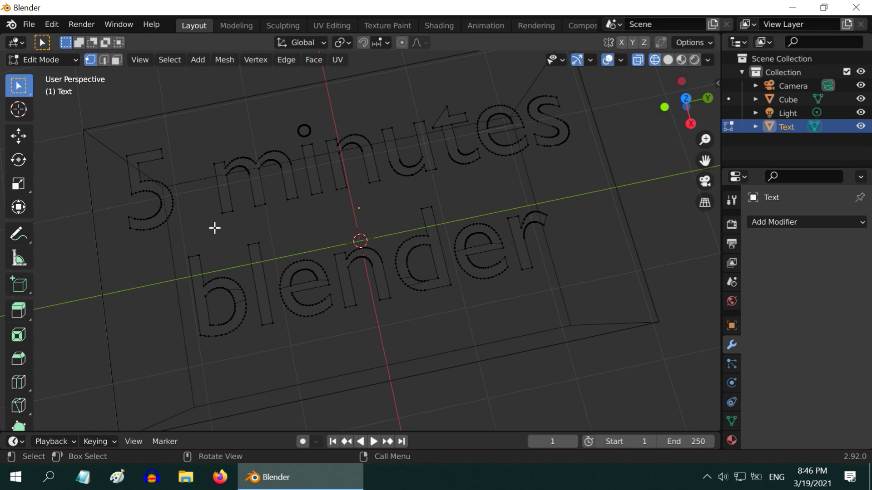
key("a")
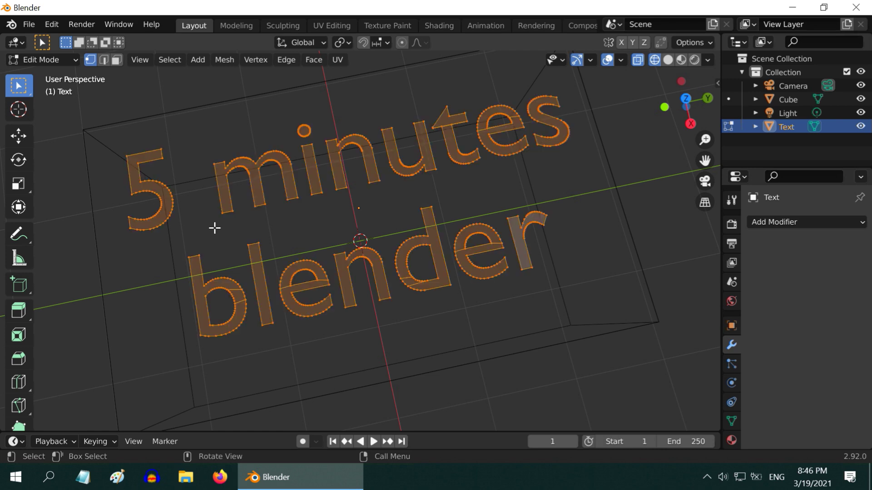
left_click(221, 61)
mouse_move(254, 157)
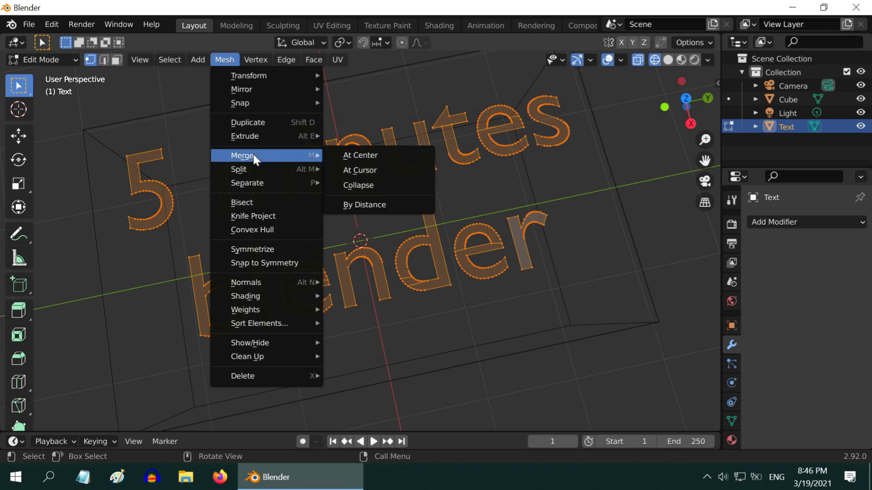
left_click(390, 204)
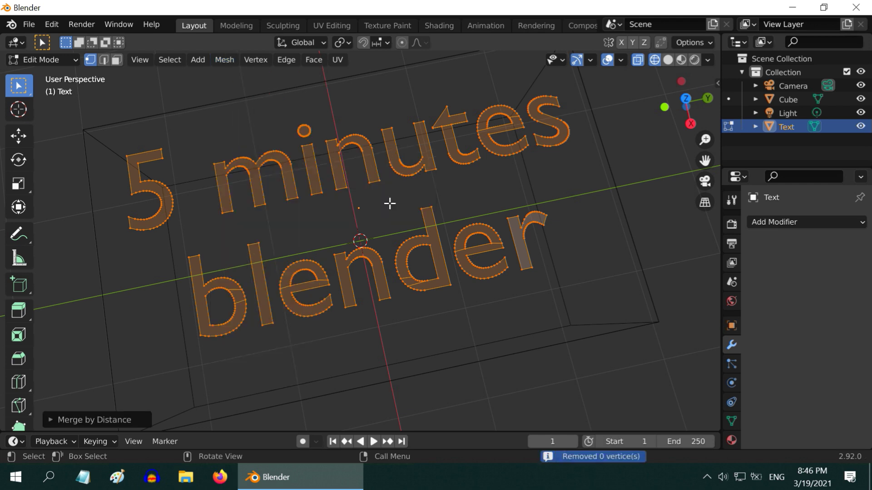
left_click(52, 421)
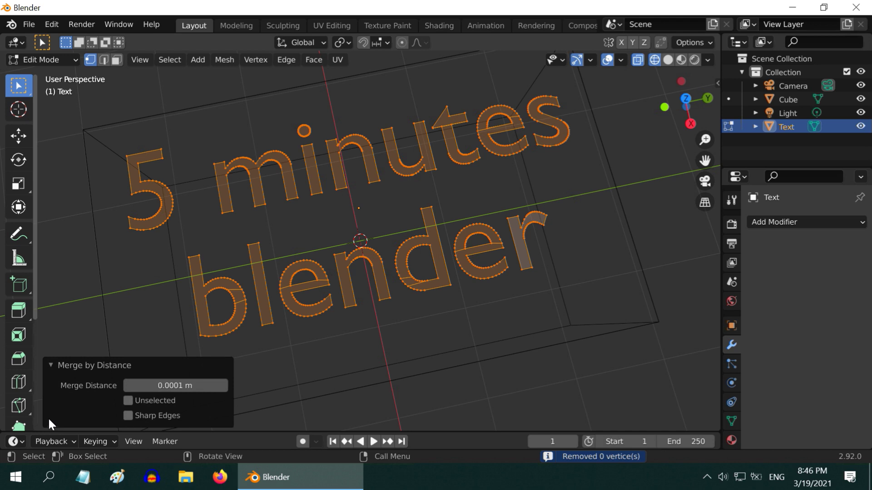
left_click(191, 389)
type(".01")
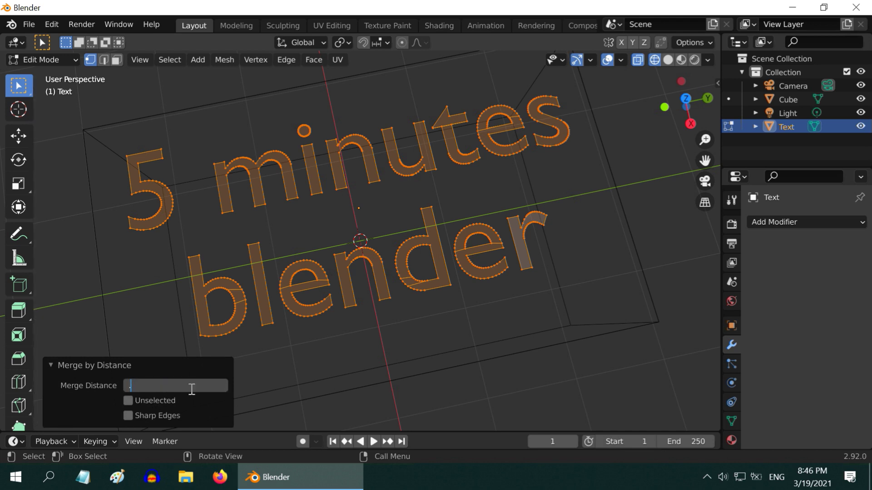
key("Return")
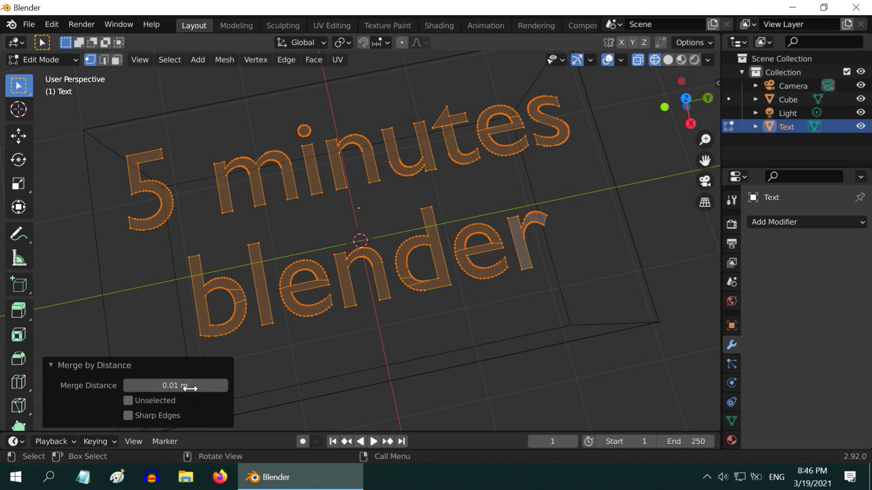
left_click(51, 365)
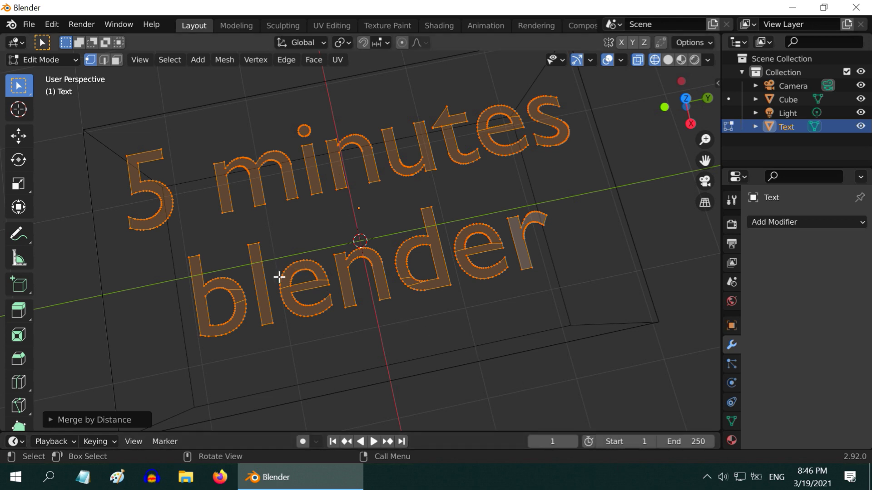
- Run Limited Dissolve on the selected text geometry with a max angle of 10°, and return to Object Mode
left_click(226, 63)
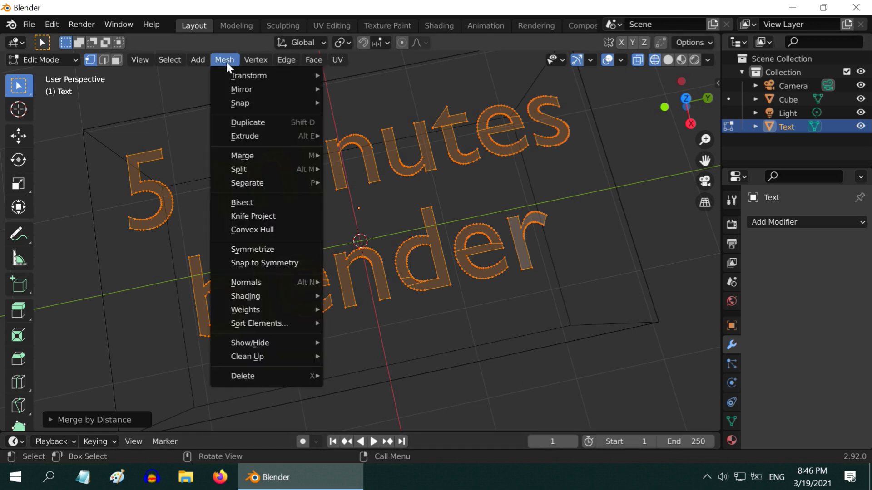
mouse_move(274, 380)
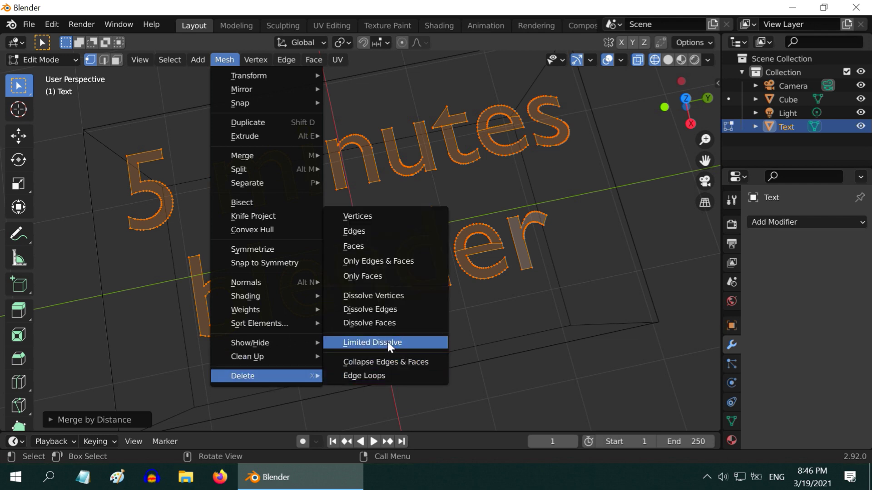
left_click(388, 341)
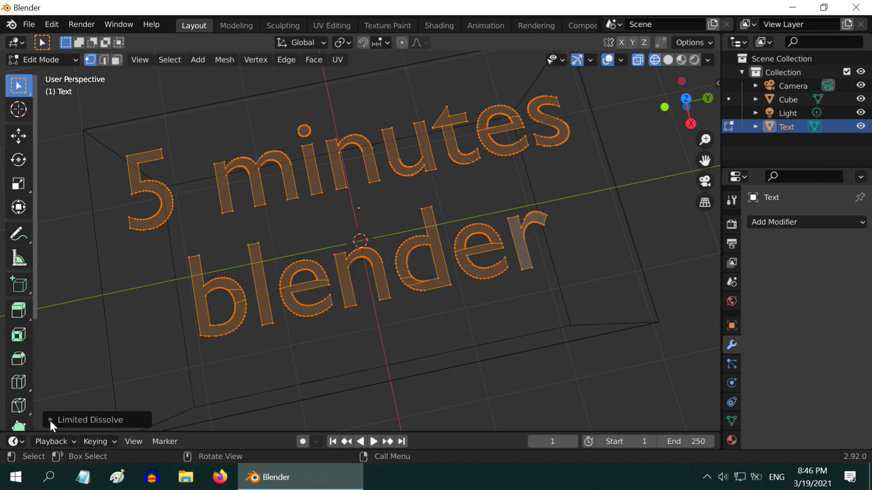
left_click(50, 419)
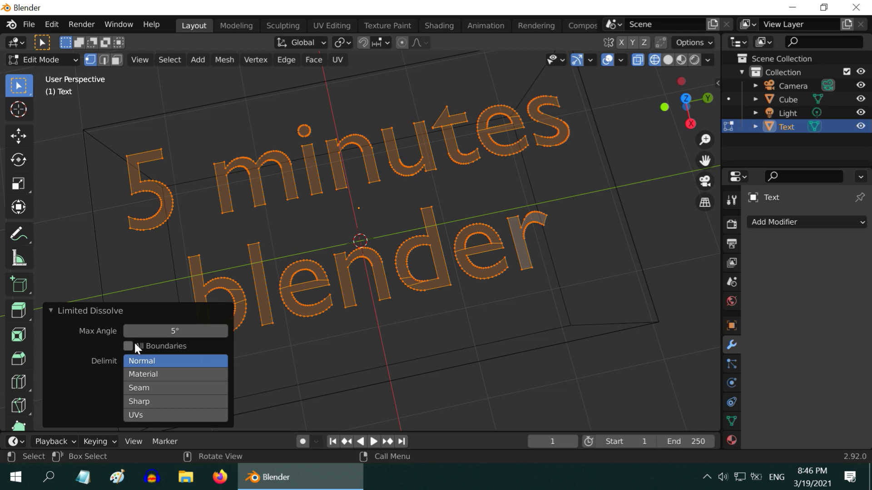
left_click(168, 331)
type("5d")
key("BackSpace")
key("BackSpace")
type("10")
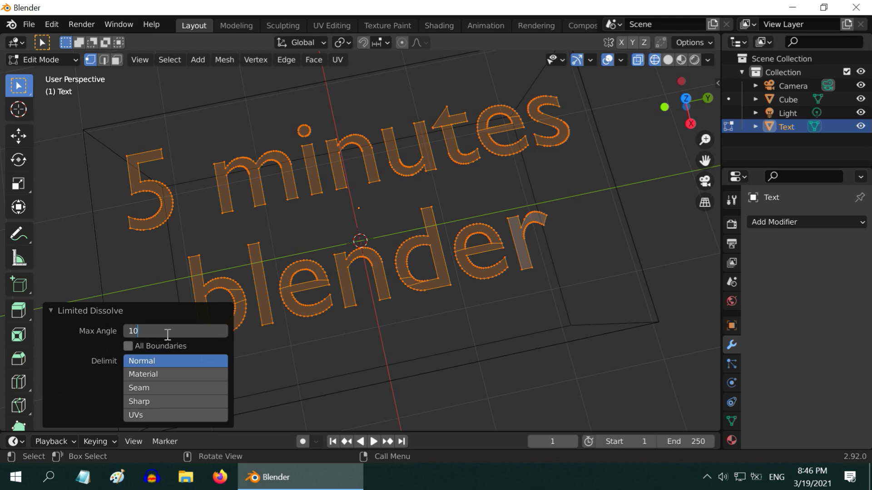
key("Return")
left_click(51, 311)
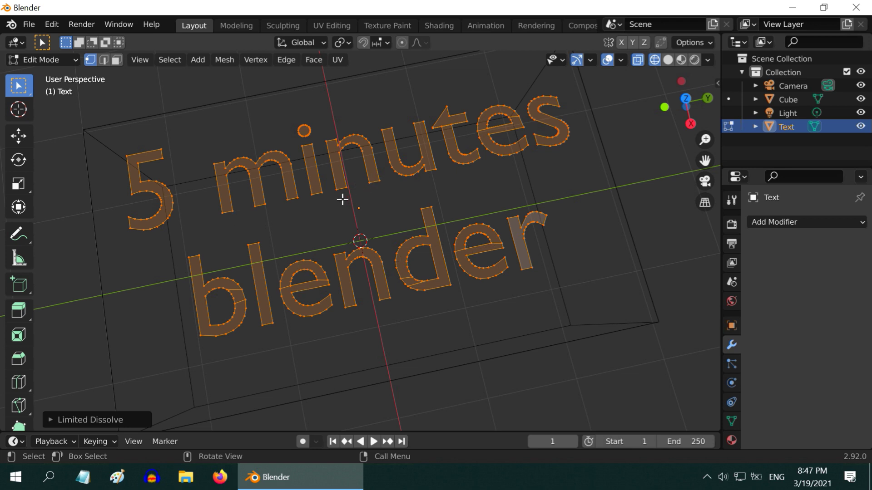
left_click(66, 61)
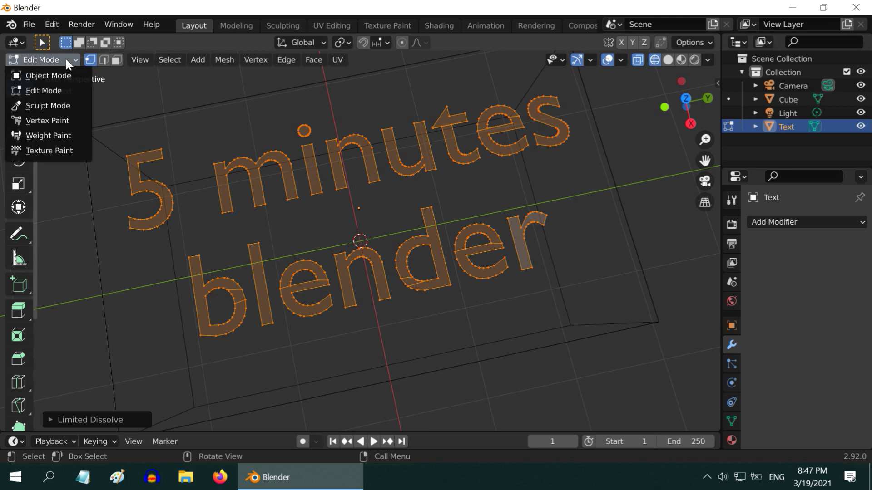
left_click(64, 76)
- Add a Solidify modifier to the text mesh and set its thickness to 0.2 m
middle_click_drag(335, 241, 409, 276)
middle_click_drag(471, 267, 472, 218)
left_click(769, 222)
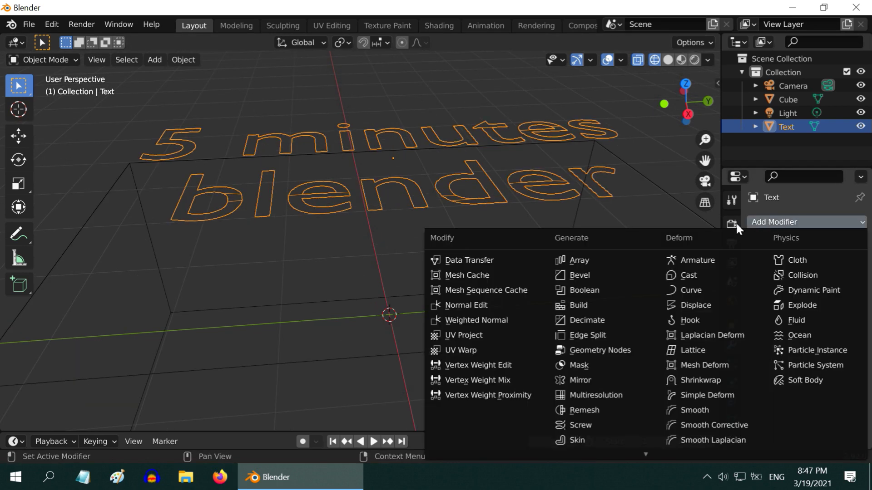
mouse_move(644, 453)
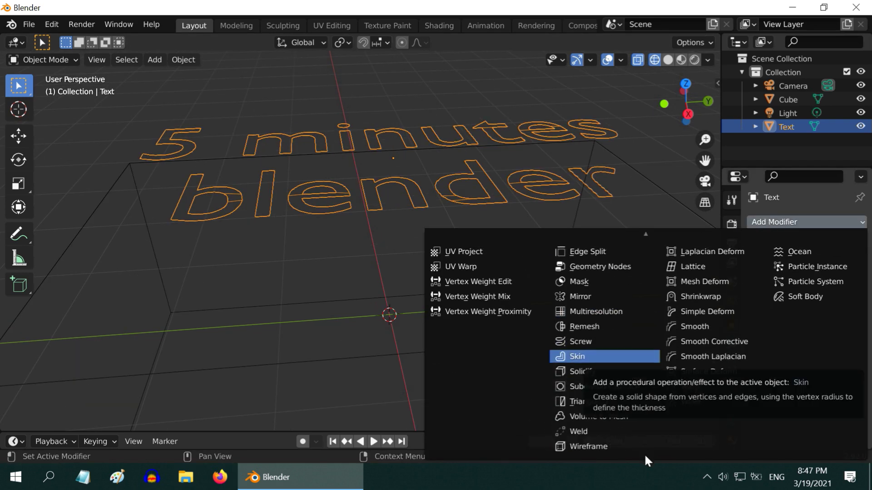
left_click(582, 372)
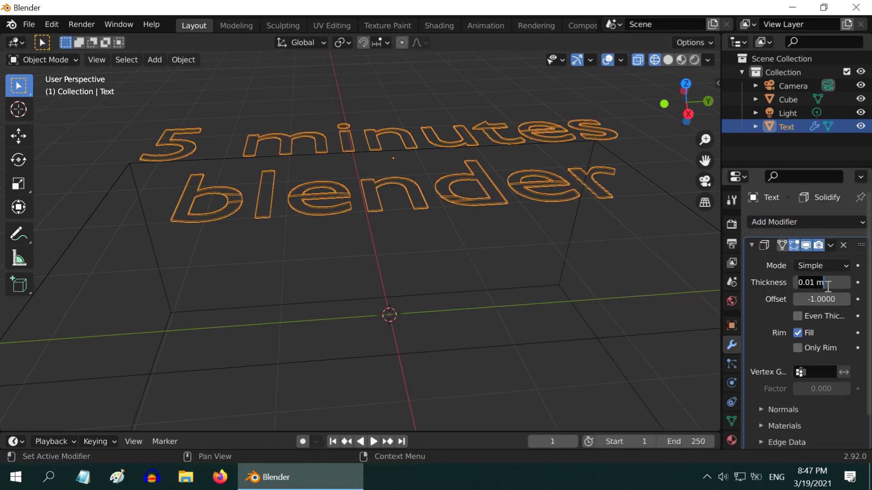
type("0.2")
key("Return")
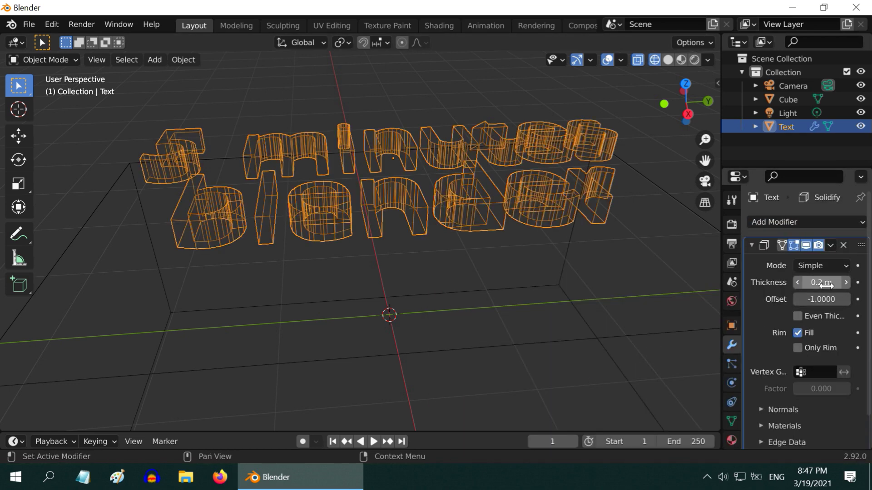
- Switch the viewport to solid shading and lower the text along Z until it sinks partly into the box's top face
left_click(667, 61)
middle_click_drag(363, 199, 376, 171)
left_click(18, 135)
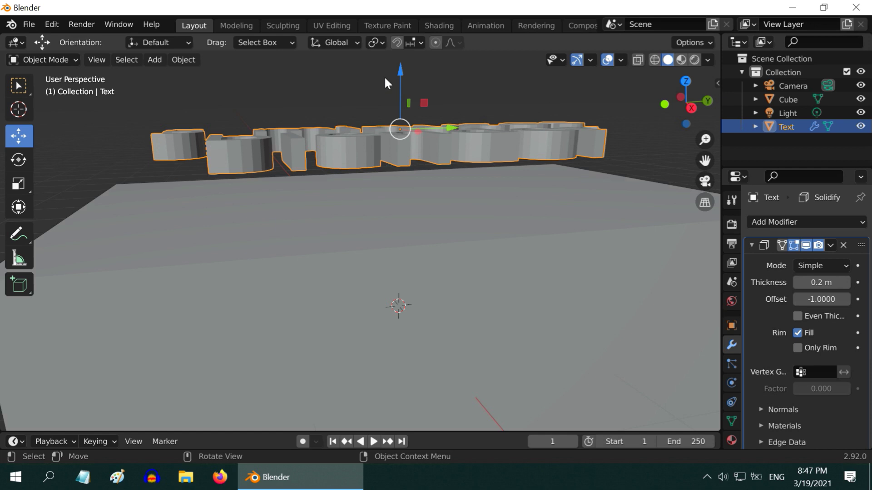
left_click_drag(400, 69, 406, 125)
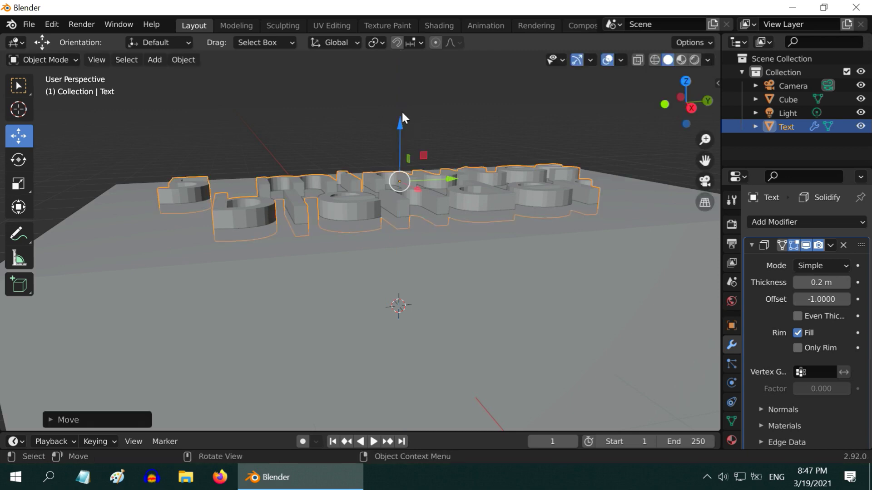
left_click(17, 86)
- Inspect how the letters sit in the box and apply Shade Smooth to the text
middle_click_drag(389, 204, 382, 251)
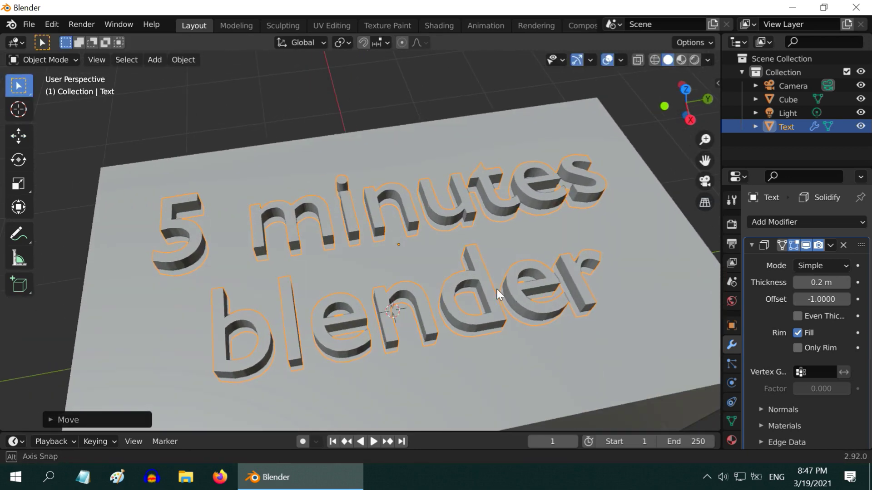
scroll(455, 281, "up", 3)
middle_click_drag(452, 279, 427, 268)
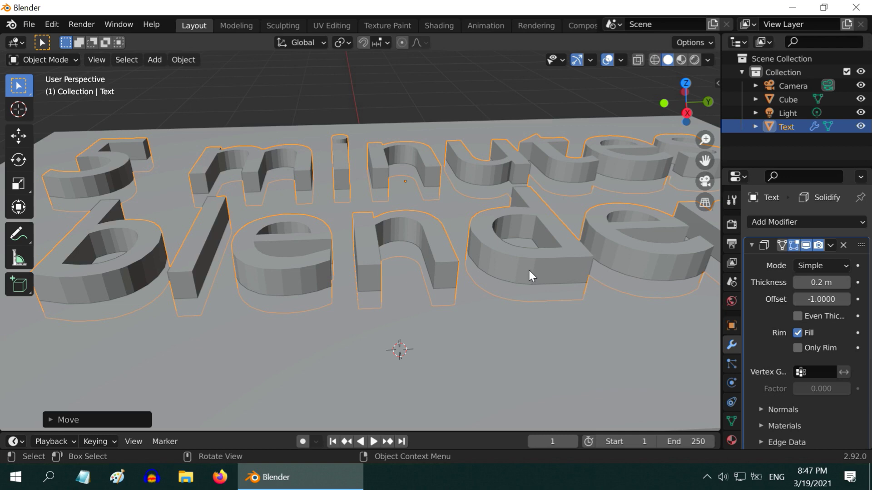
scroll(295, 276, "down", 5)
mouse_move(299, 279)
middle_mouse_down()
mouse_move(304, 304)
mouse_move(298, 290)
middle_mouse_up()
left_click(184, 60)
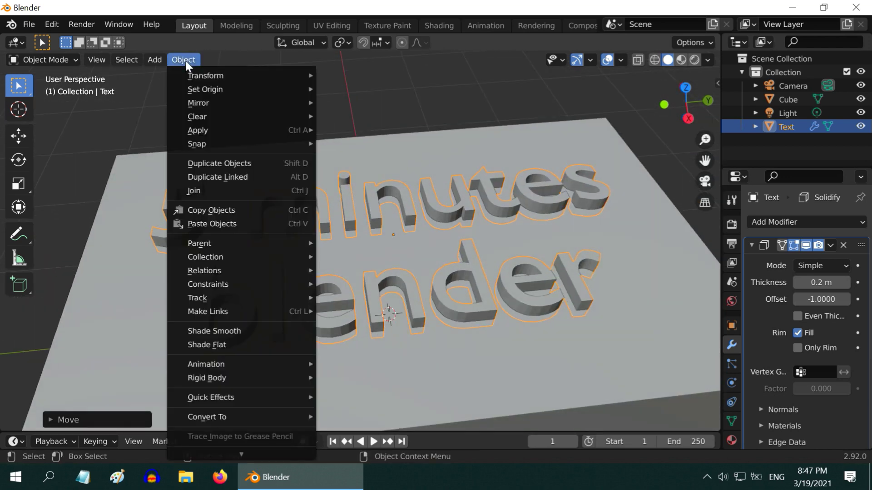
left_click(223, 331)
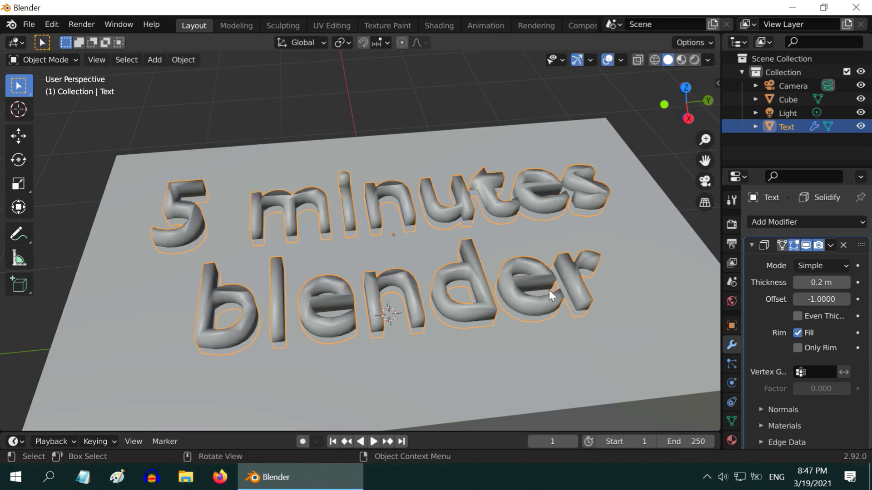
- Enable Auto Smooth at 30° in the text mesh's normals settings
left_click(732, 421)
scroll(783, 409, "down", 4)
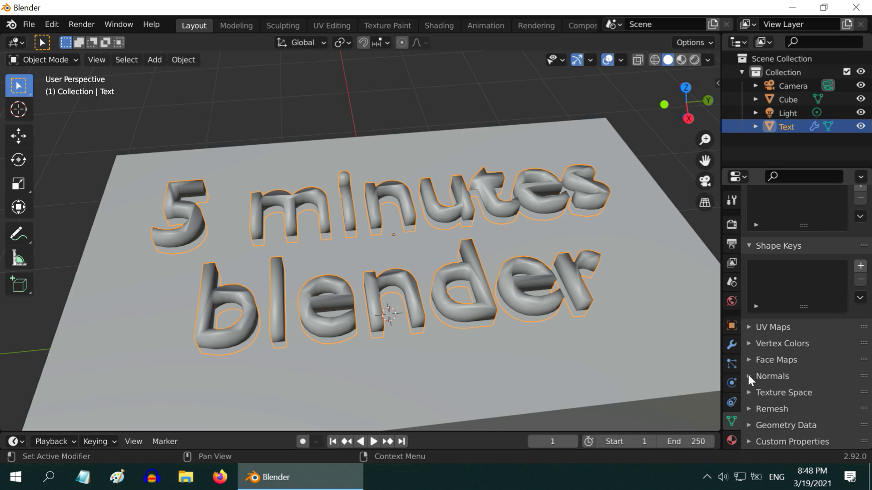
left_click(750, 375)
left_click(797, 396)
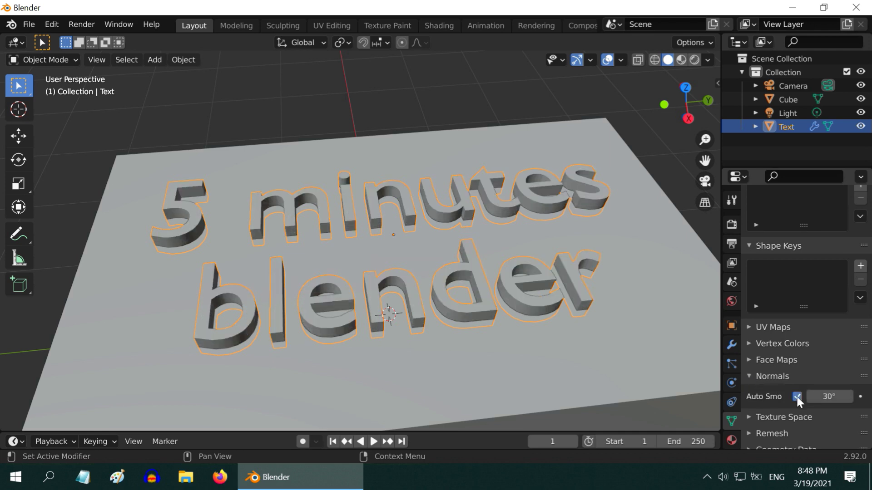
- Apply Shade Smooth to the box and enable Auto Smooth at 30° for its normals
left_click(471, 357)
left_click(183, 59)
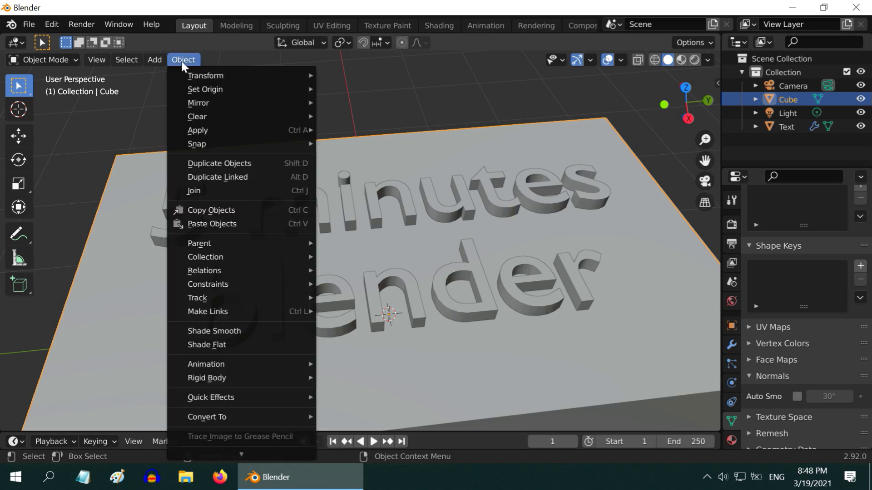
left_click(227, 331)
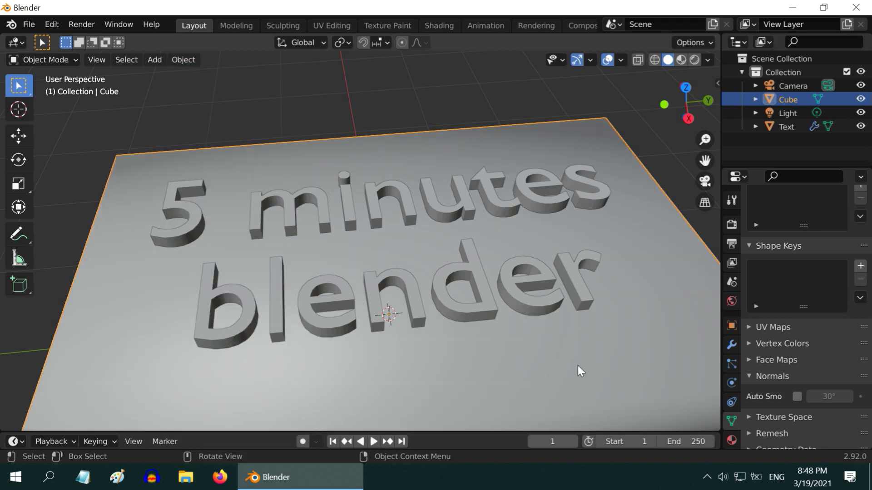
left_click(797, 397)
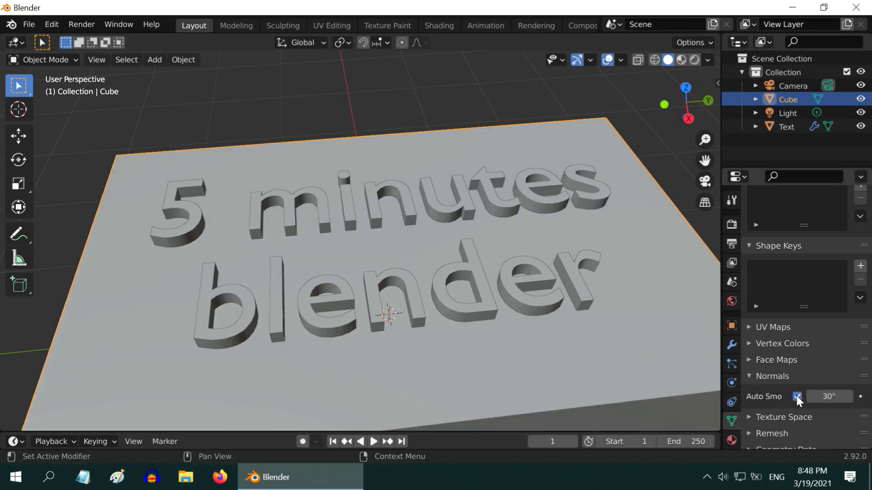
scroll(565, 322, "down", 1)
scroll(565, 323, "down", 1)
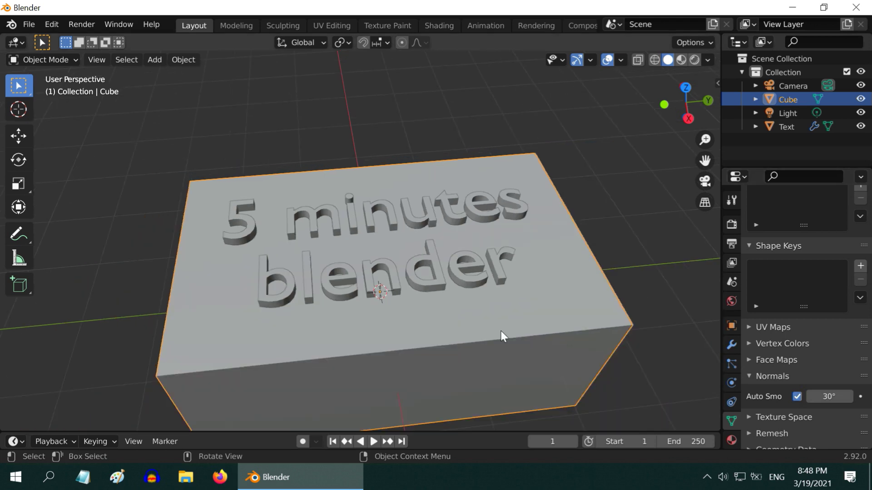
- Add a Boolean modifier to the box in Difference mode, using the Text object as its operand
scroll(530, 327, "up", 1)
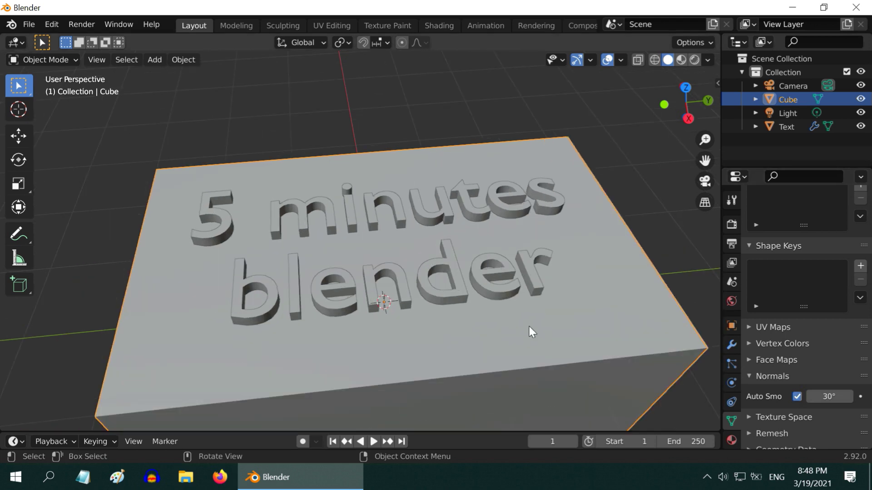
left_click(731, 345)
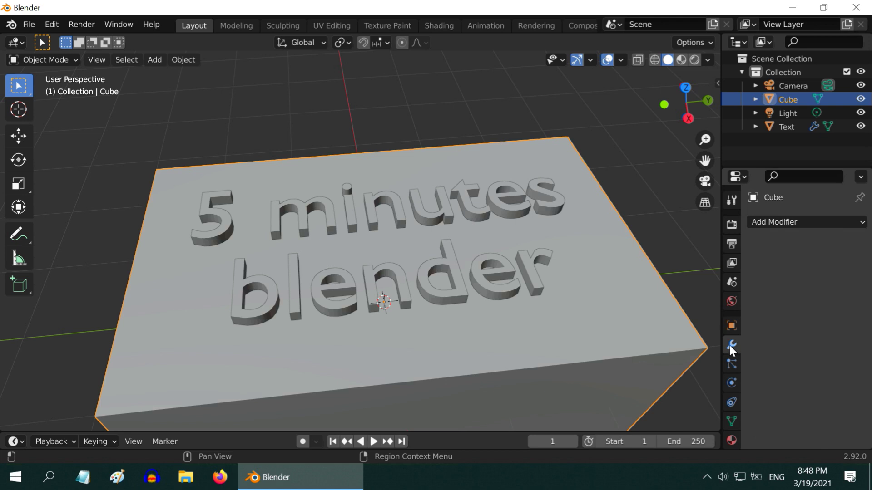
left_click(769, 221)
left_click(603, 289)
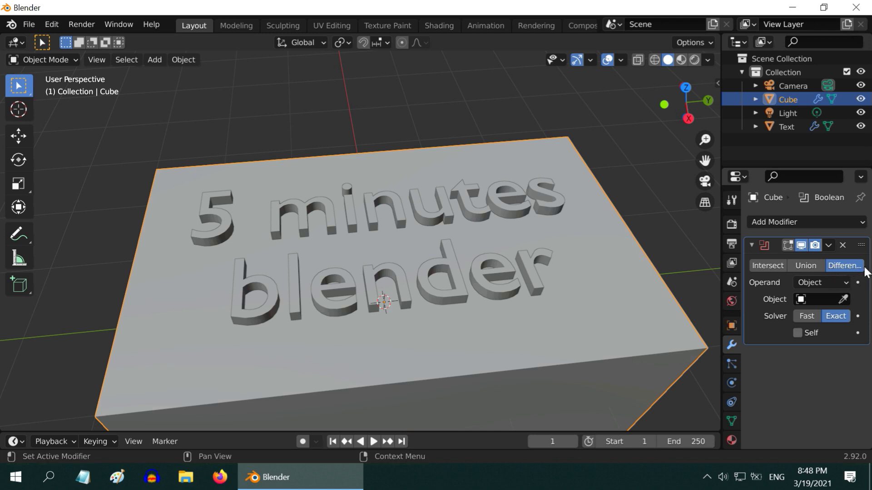
left_click(800, 301)
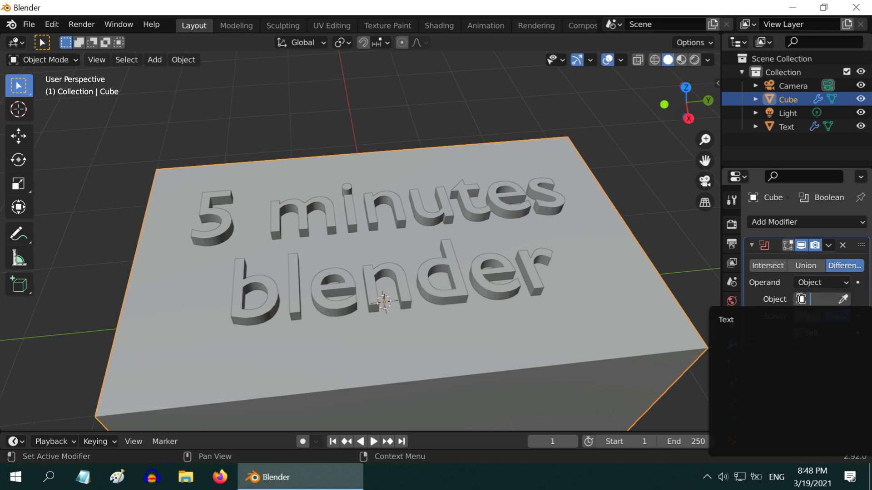
left_click(732, 320)
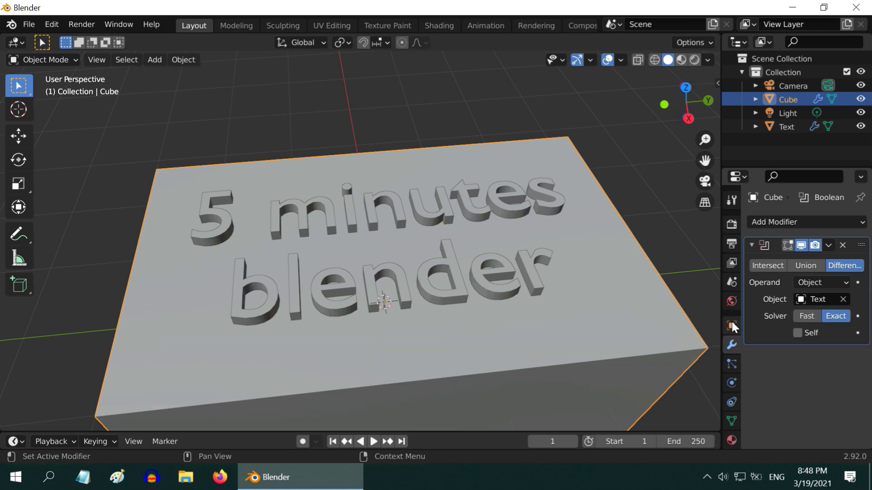
- Hide the Text object in the viewport and inspect the letters cut into the box's top face
left_click(859, 127)
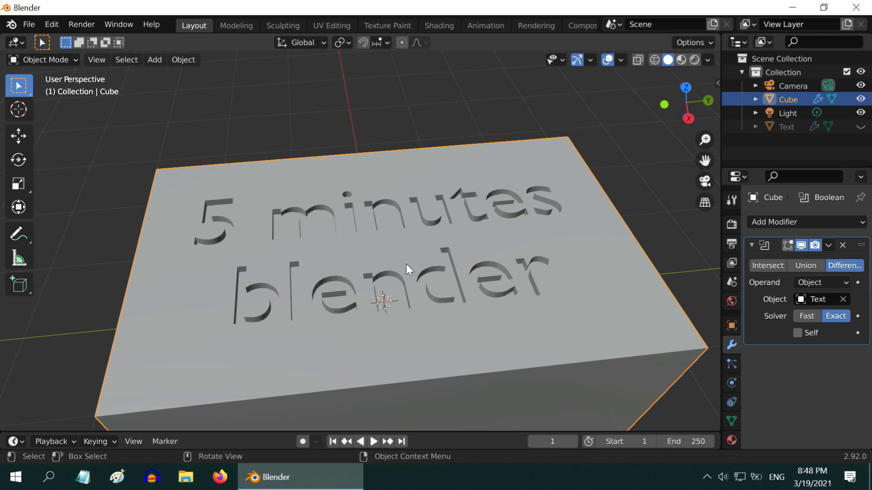
middle_click_drag(406, 263, 403, 241)
scroll(404, 288, "up", 3)
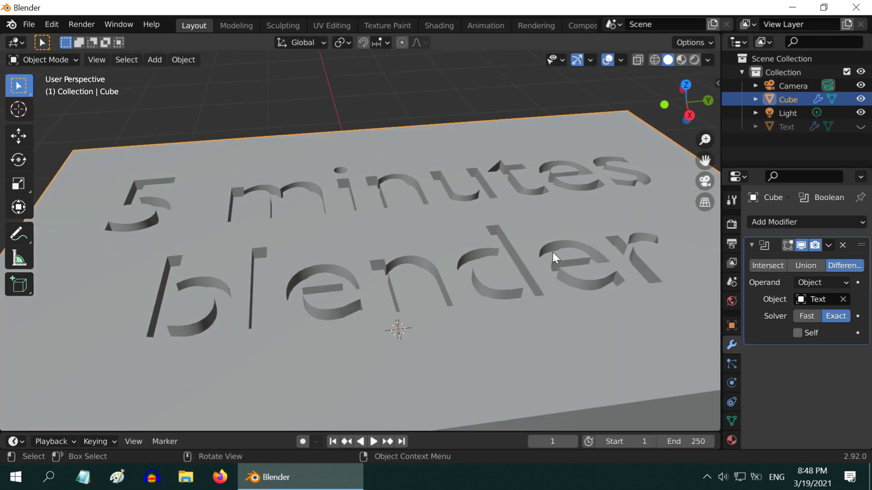
middle_click_drag(552, 253, 459, 243)
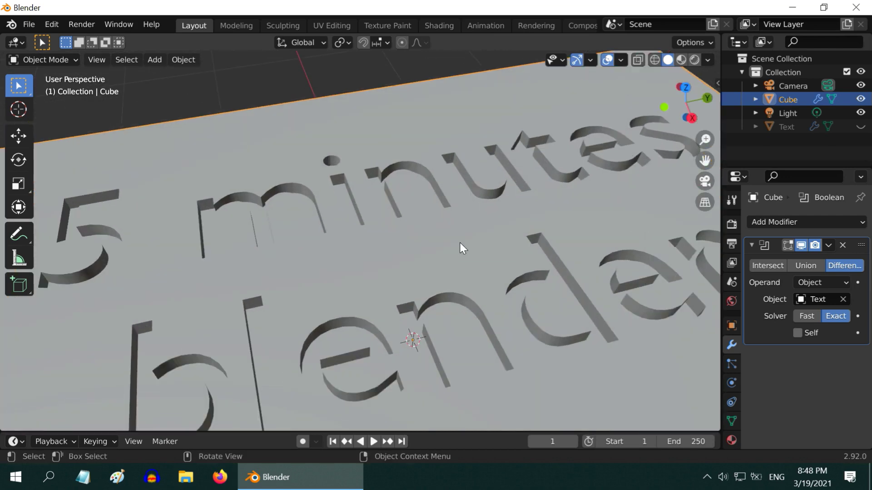
scroll(459, 244, "down", 4)
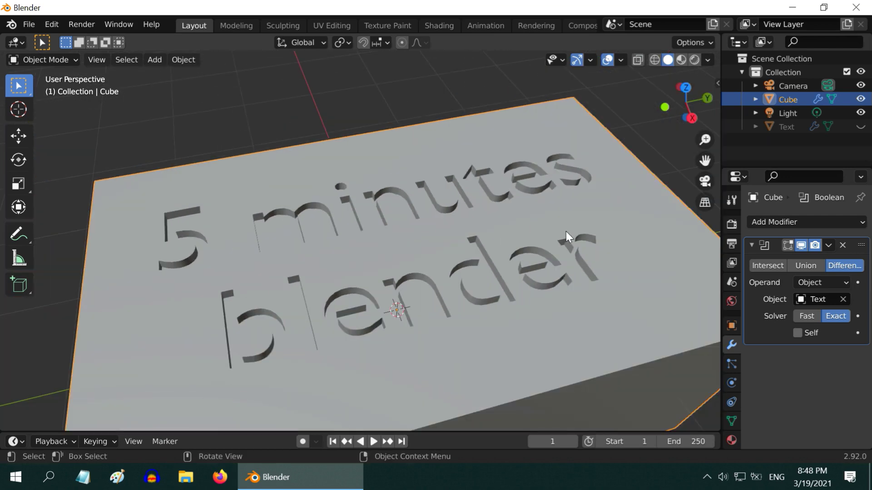
- Add a Bevel modifier to the box after the Boolean, with an amount of 0.005 m and 5 segments
left_click(751, 245)
left_click(765, 222)
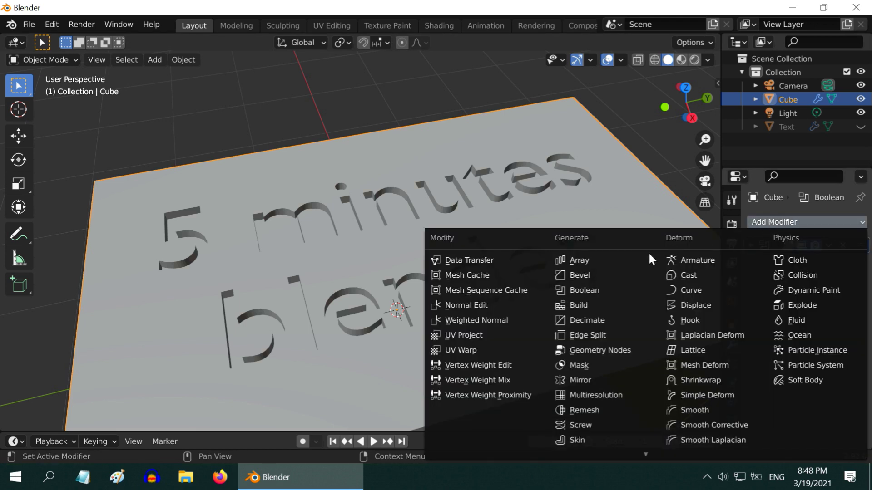
left_click(601, 274)
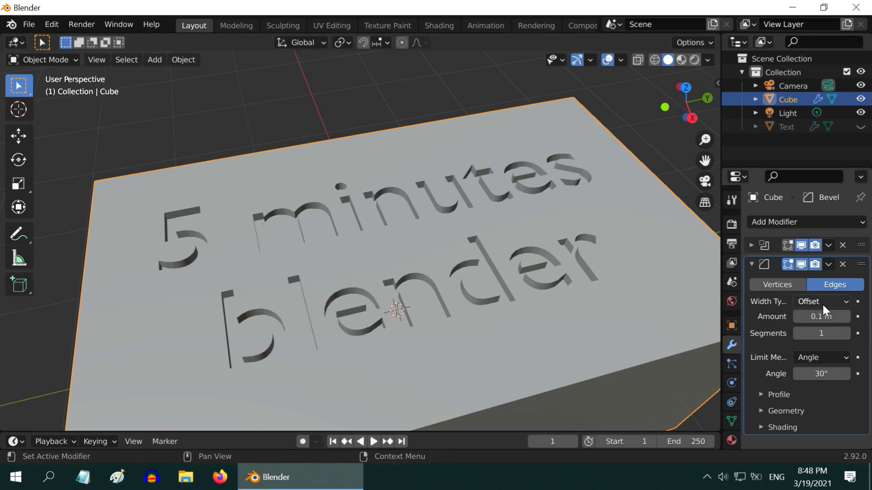
left_click(833, 316)
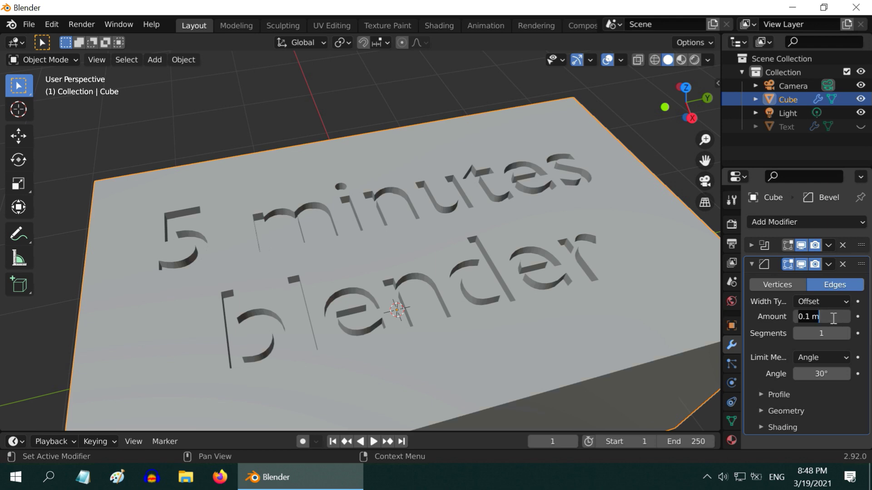
type(".005")
key("Return")
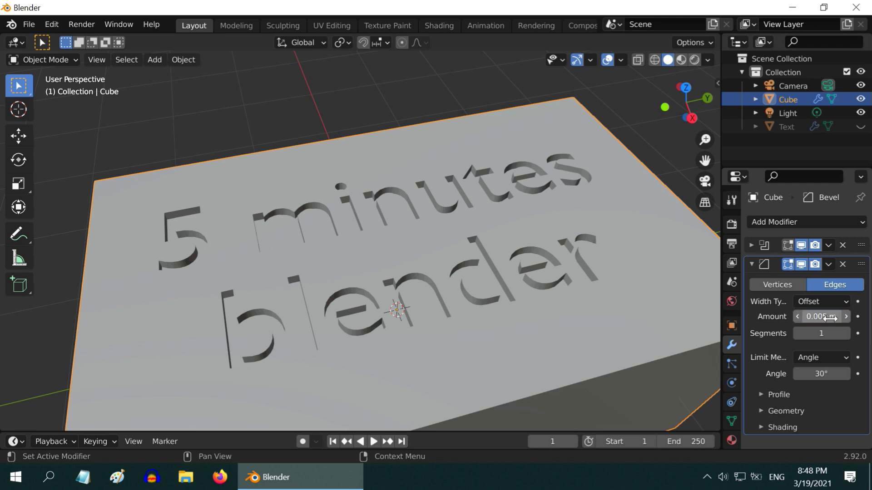
left_click(830, 336)
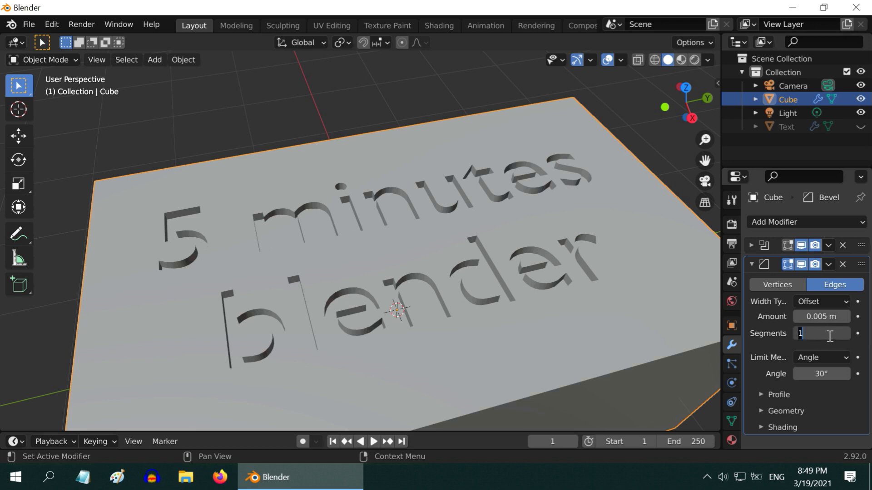
type("5")
key("Return")
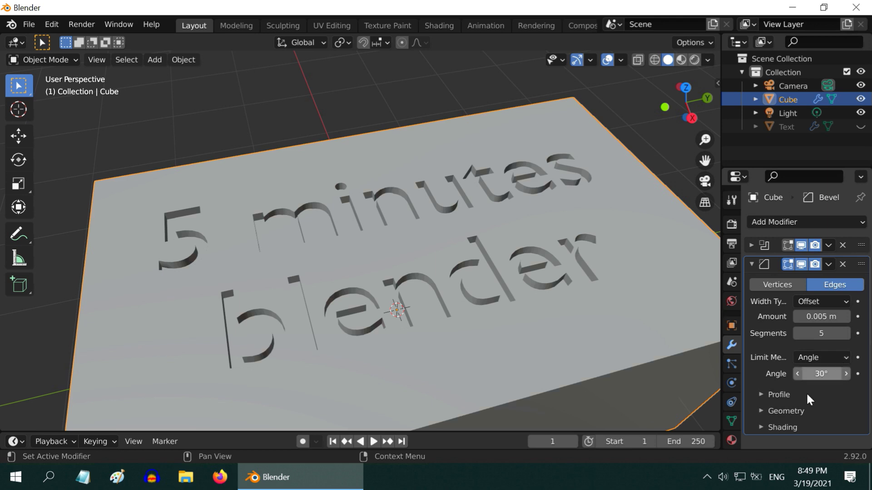
- Disable Clamp Overlap in the Bevel modifier's geometry settings and check the bevelled letter edges
left_click(758, 411)
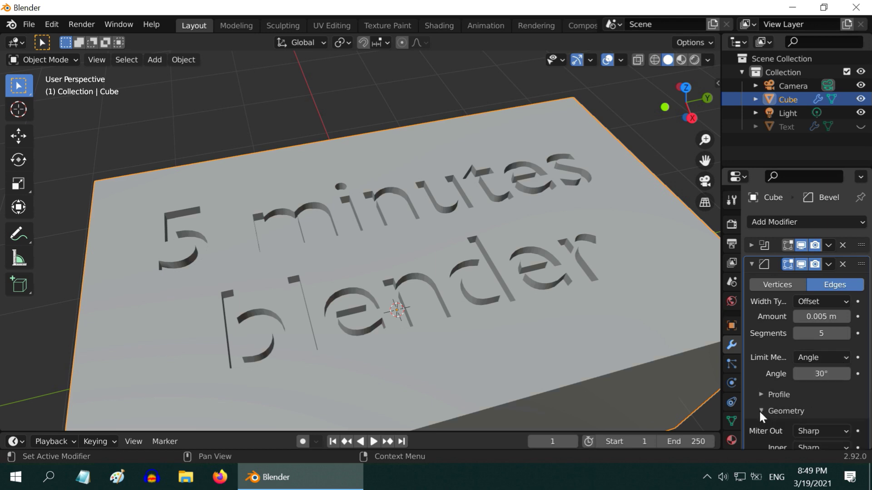
scroll(822, 420, "down", 5)
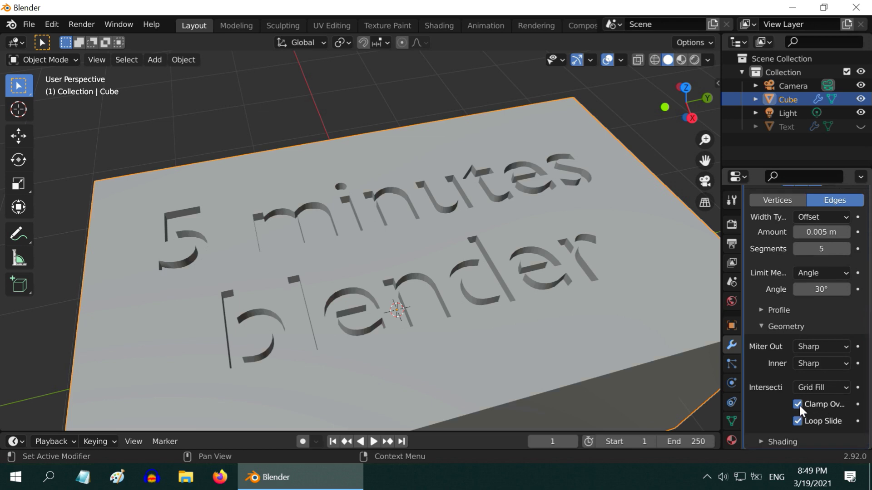
left_click(798, 404)
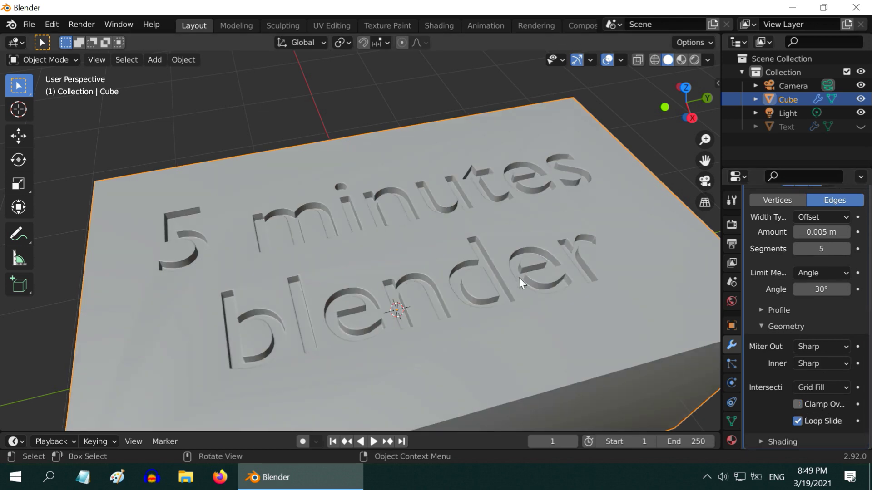
mouse_move(515, 309)
middle_mouse_down()
mouse_move(462, 287)
mouse_move(516, 287)
mouse_move(513, 314)
mouse_move(506, 301)
middle_mouse_up()
scroll(556, 297, "up", 2)
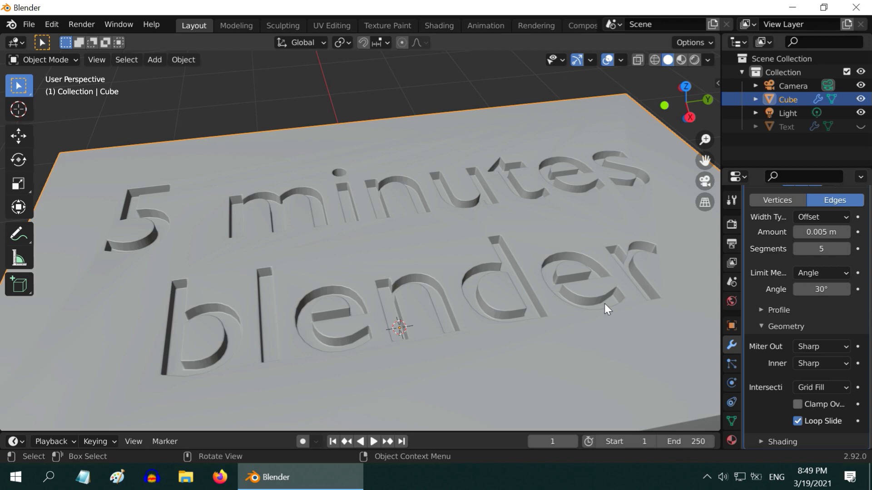
- Enable Harden Normals in the Bevel modifier's shading settings and check the shading around the engraved letters
left_click(762, 440)
scroll(791, 421, "down", 5)
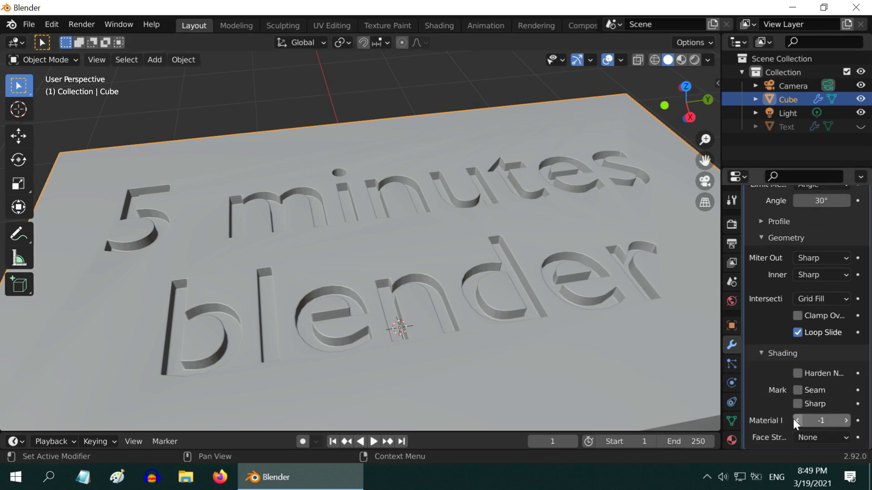
left_click(797, 373)
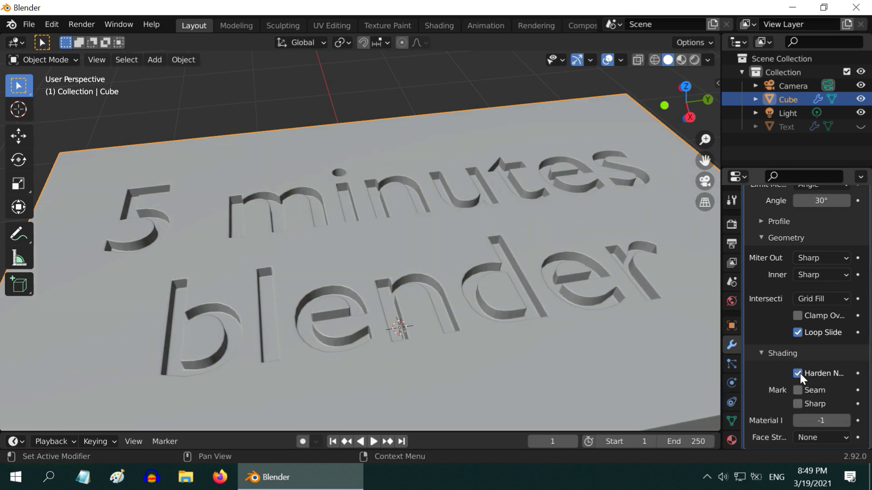
scroll(518, 254, "down", 2)
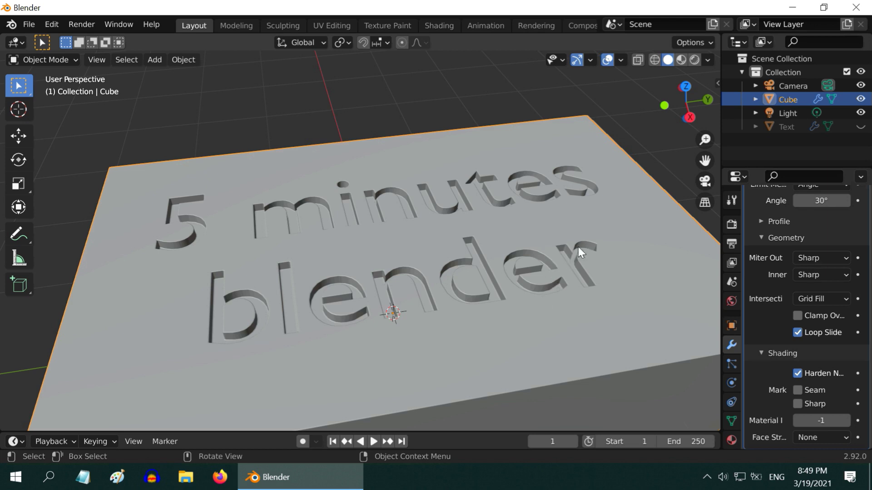
middle_click_drag(578, 255, 574, 273)
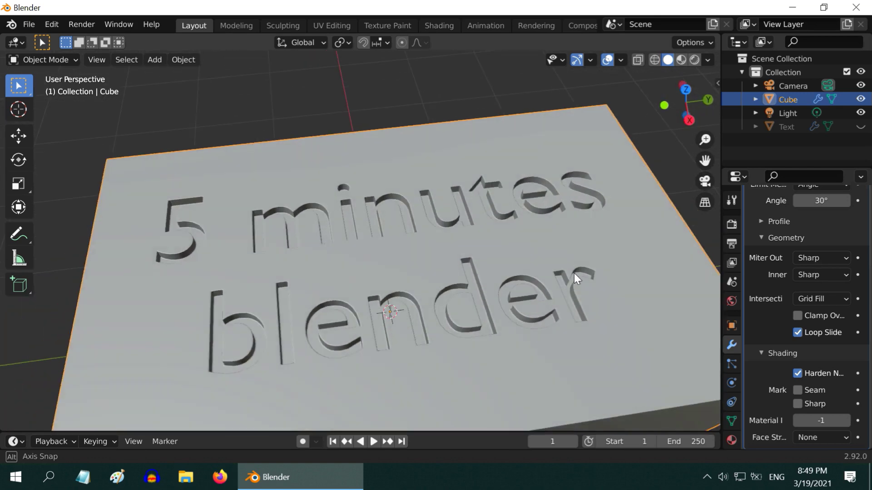
- Switch the box's Boolean modifier to Union and inspect the raised letters up close
scroll(815, 306, "up", 8)
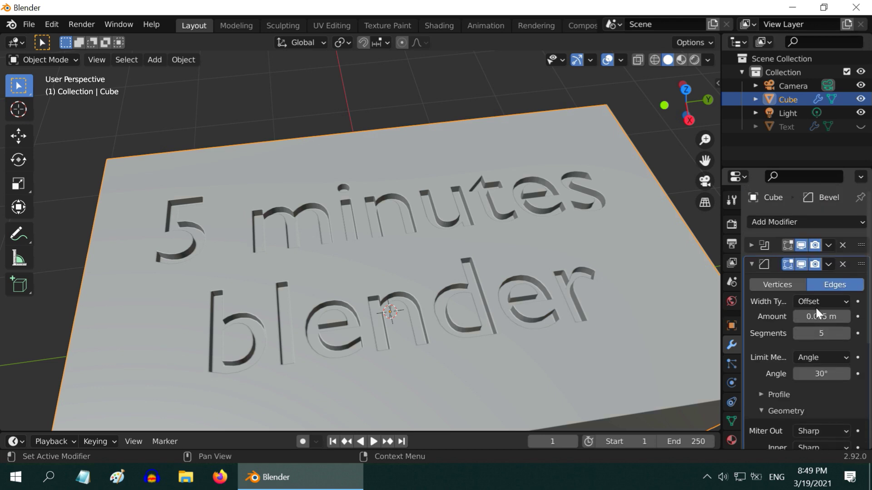
left_click(750, 245)
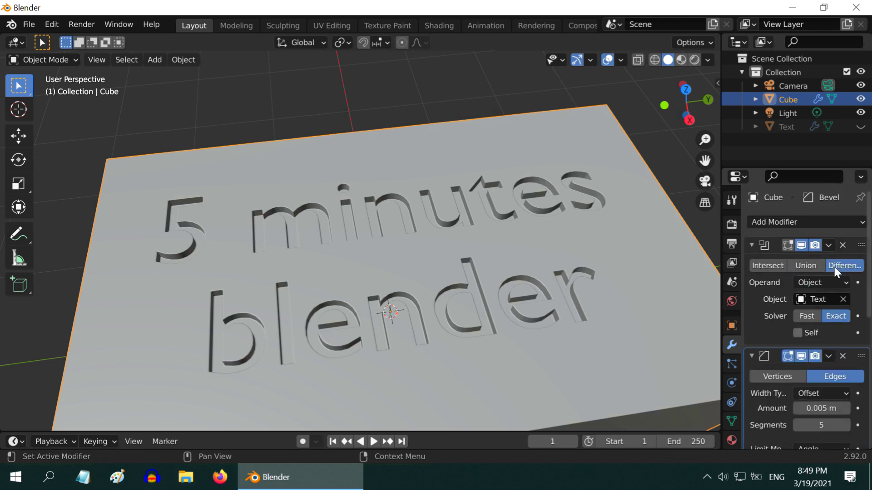
left_click(801, 265)
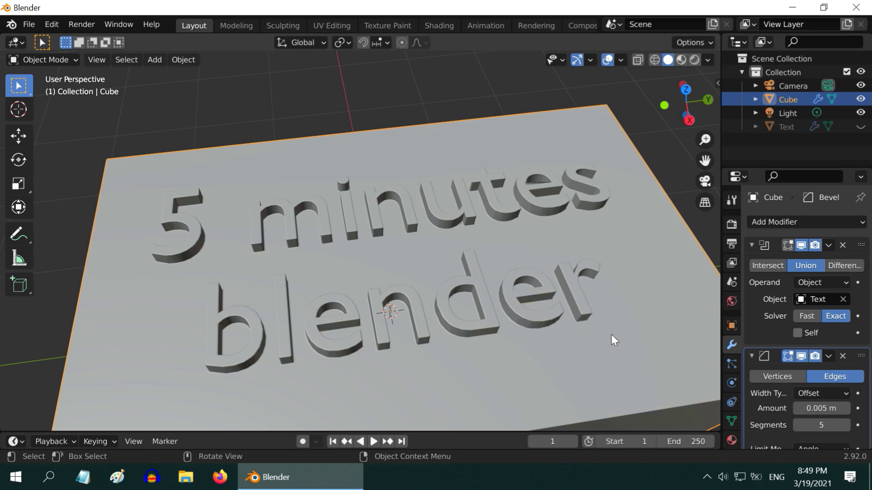
middle_click_drag(616, 334, 614, 306)
scroll(613, 306, "up", 4)
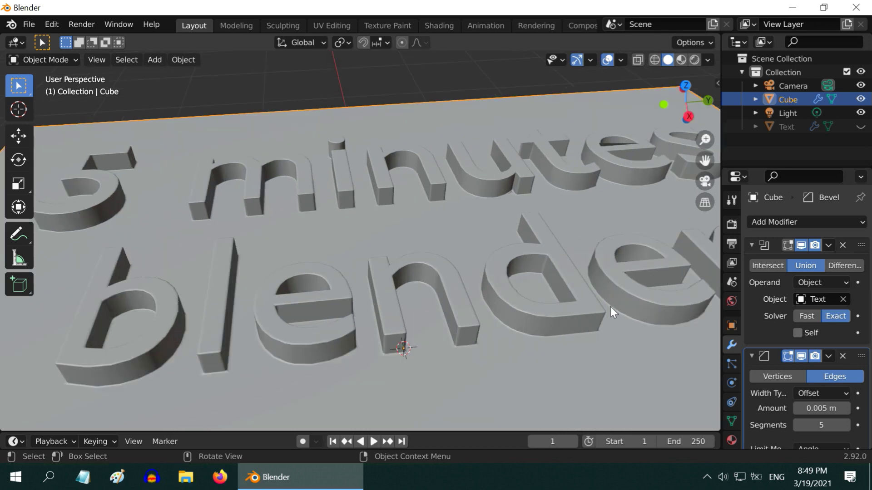
scroll(610, 307, "down", 2)
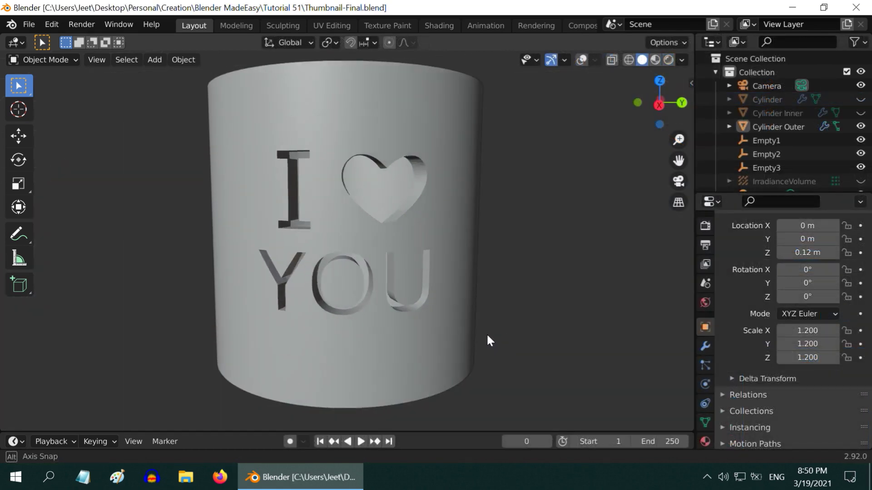
middle_click_drag(487, 336, 525, 335)
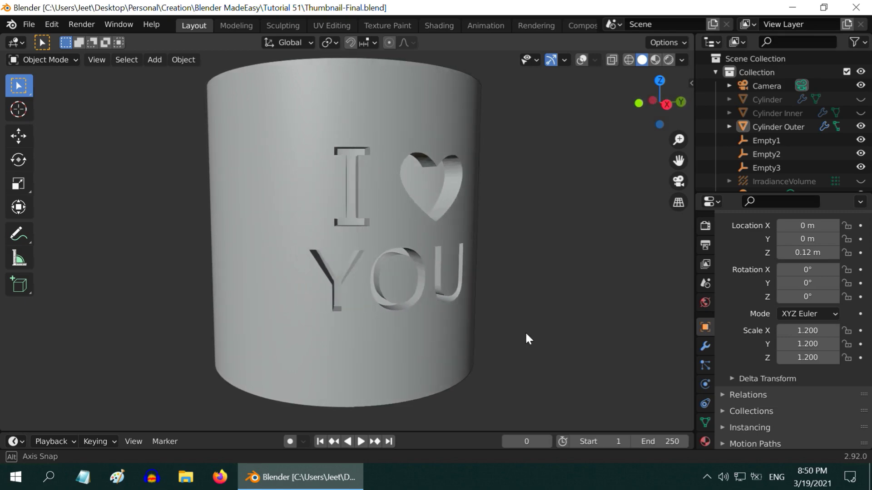